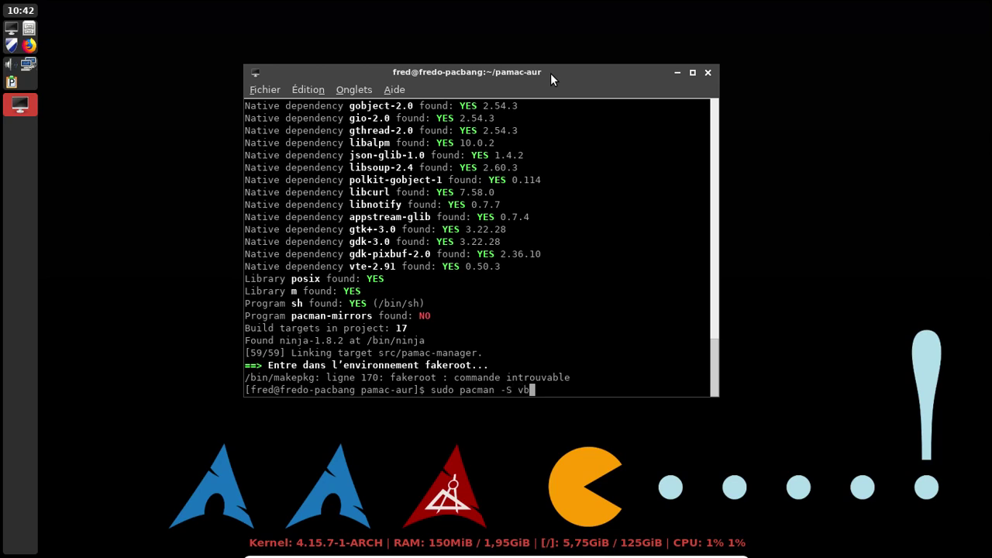
Install the base-devel package group with pacman, using the --needed option, and accept the installation.
text(evel --ene)
key(BackSpace)
key(BackSpace)
key(BackSpace)
text(needed)
key(Return)
key(Return)
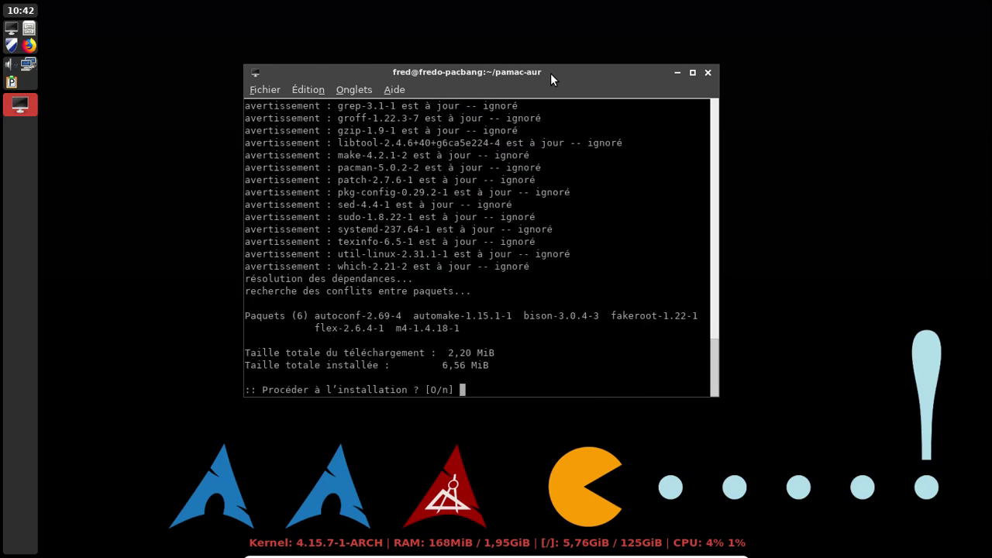
key(Return)
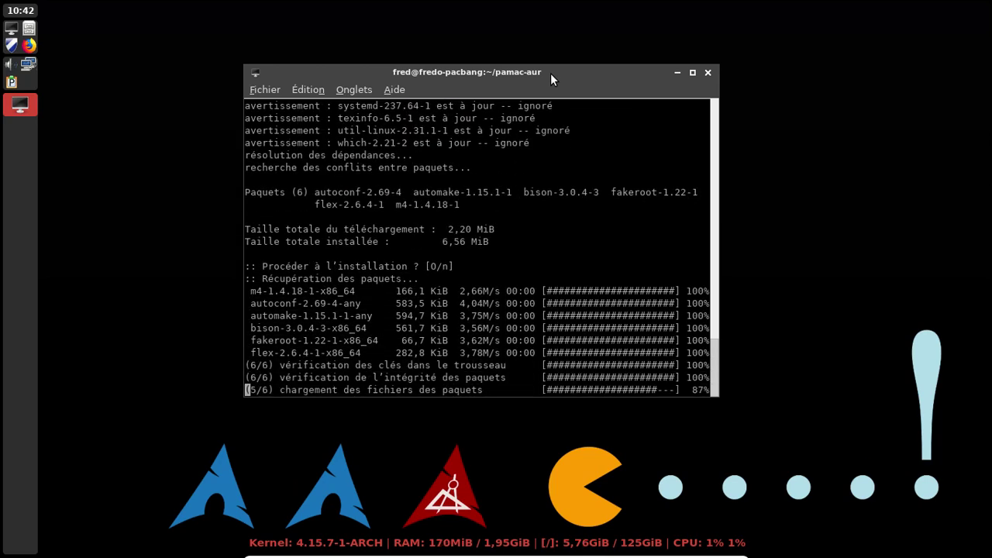
Run the pamac-aur package build again and accept installing the resulting package.
key(Up)
key(Up)
key(Return)
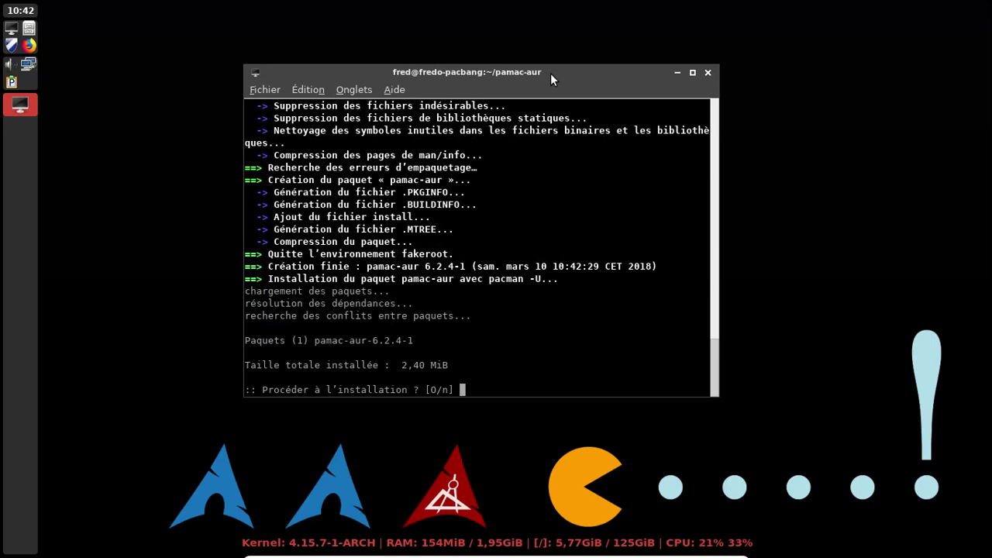
key(Return)
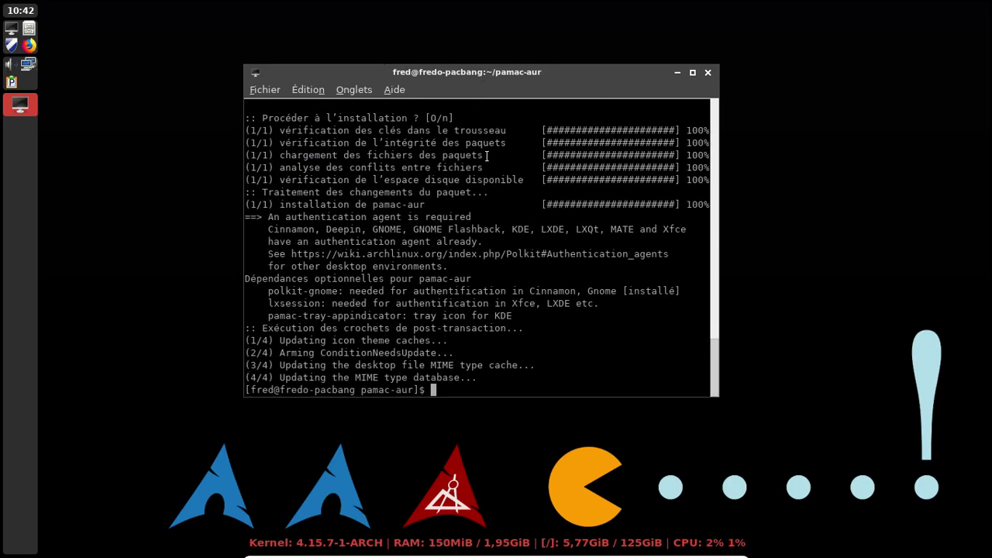
Return to the home directory and close the terminal.
text(cd)
key(Return)
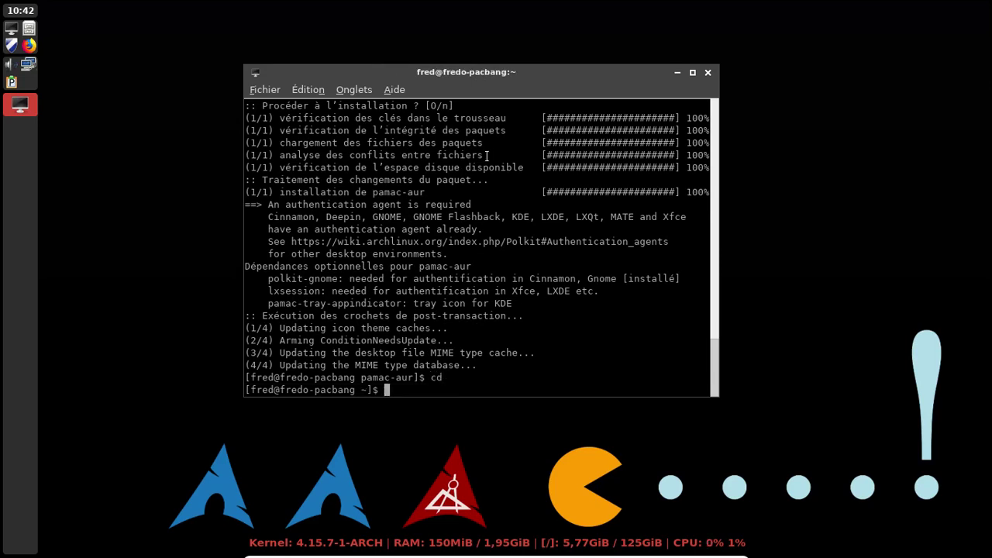
click(708, 72)
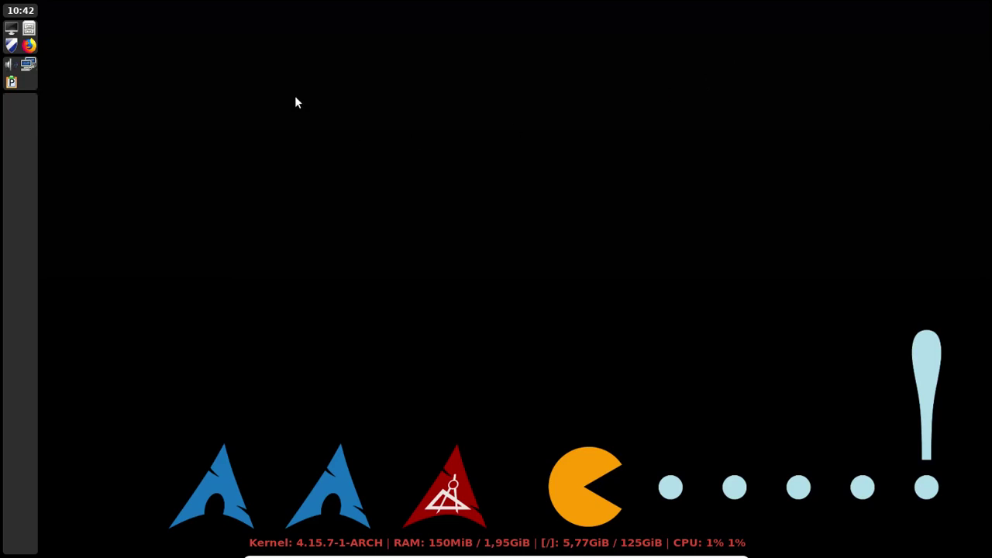
Log out of the Openbox session and log back in with the username and account password.
right_click(297, 101)
click(355, 260)
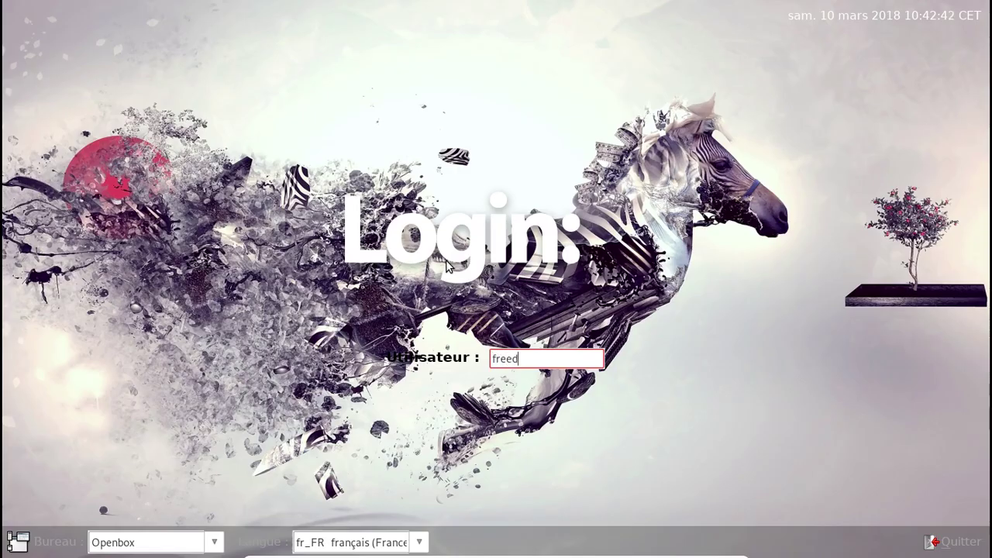
text(fred)
key(Return)
text(f)
key(Return)
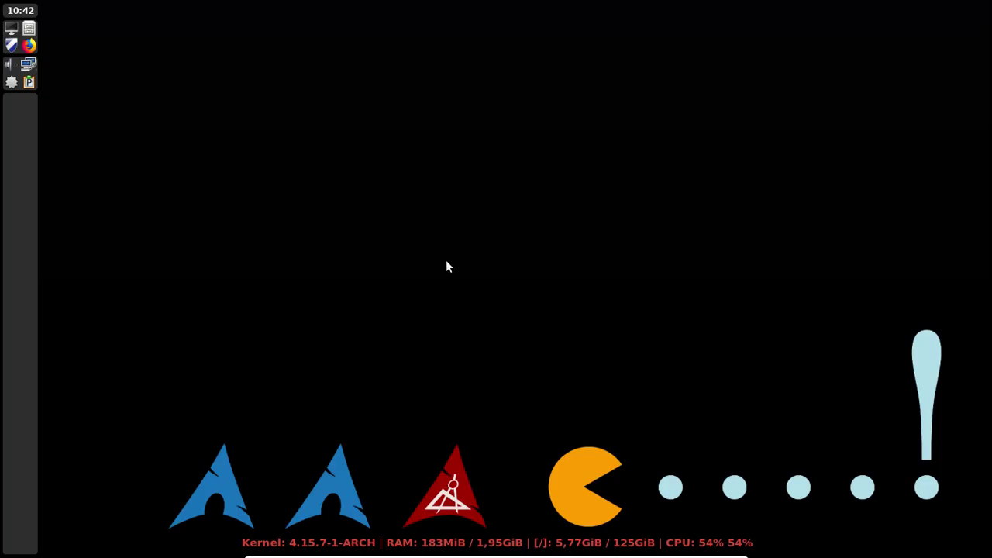
Launch the Gestionnaire de paquets and open its preferences, authenticating with the account password.
right_click(12, 83)
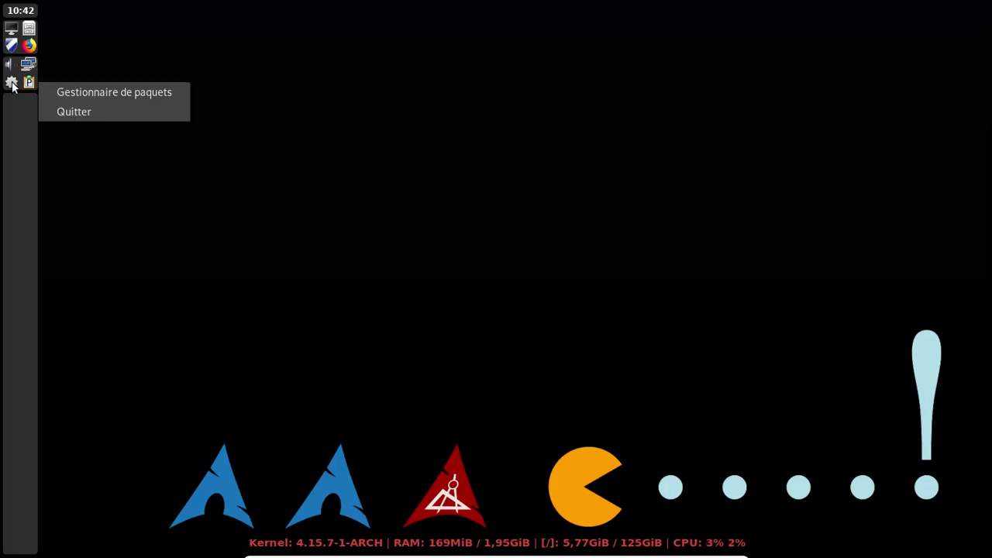
click(72, 91)
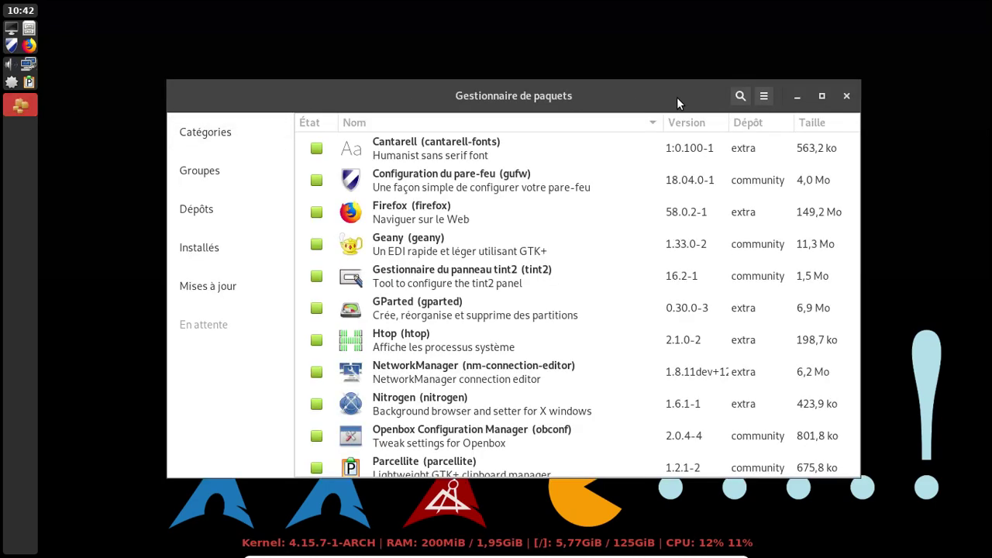
click(763, 95)
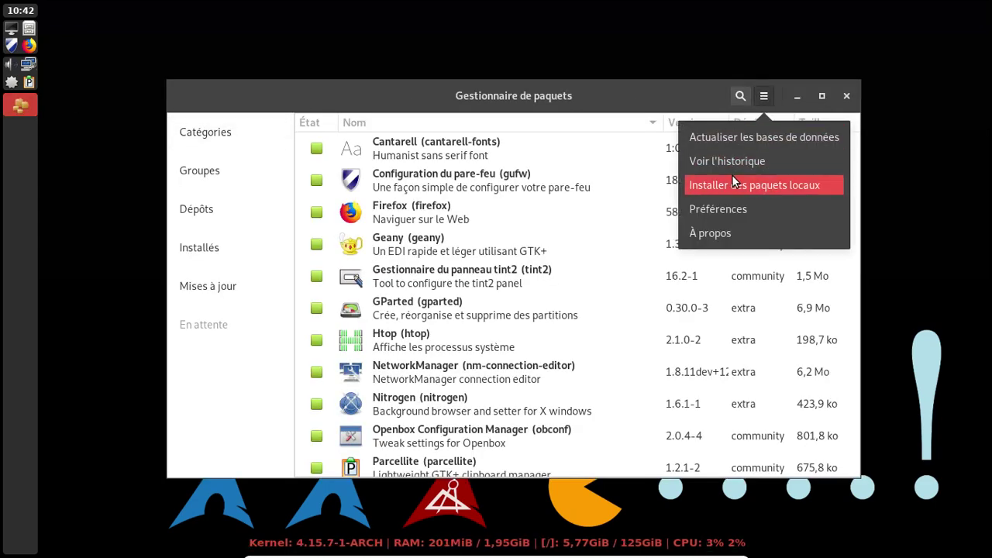
click(737, 205)
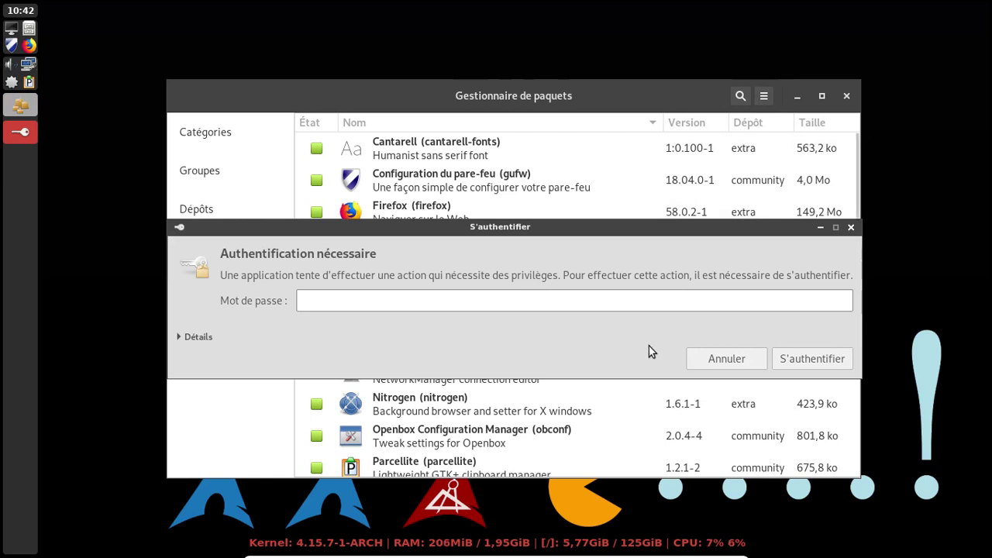
text(********)
key(Return)
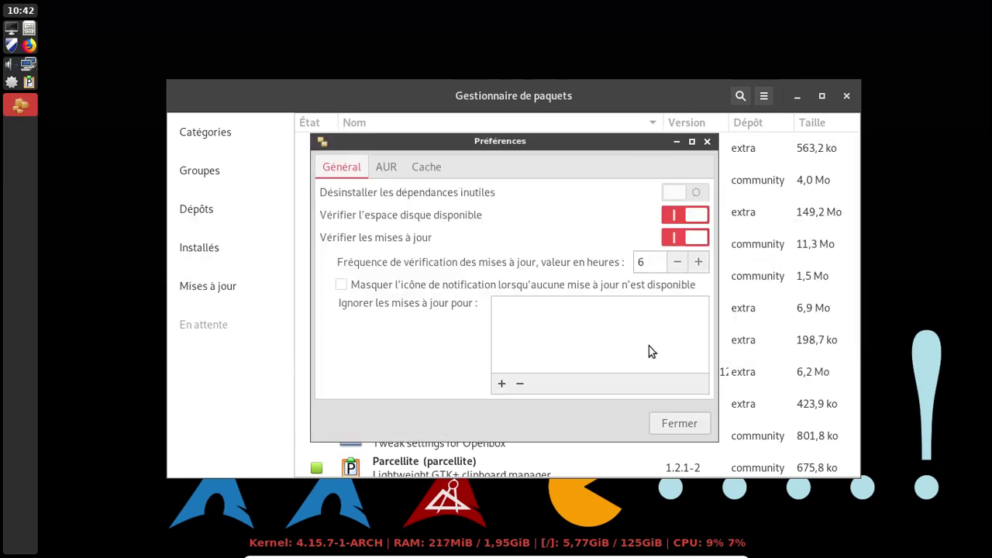
Enable uninstalling unneeded dependencies, turn on AUR support, and close the preferences.
click(686, 191)
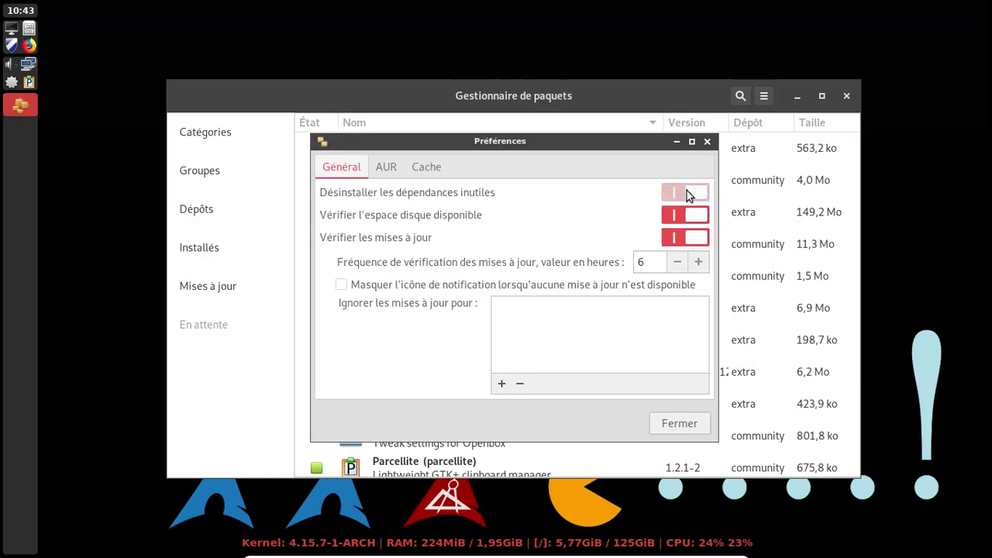
click(392, 169)
click(673, 233)
click(686, 428)
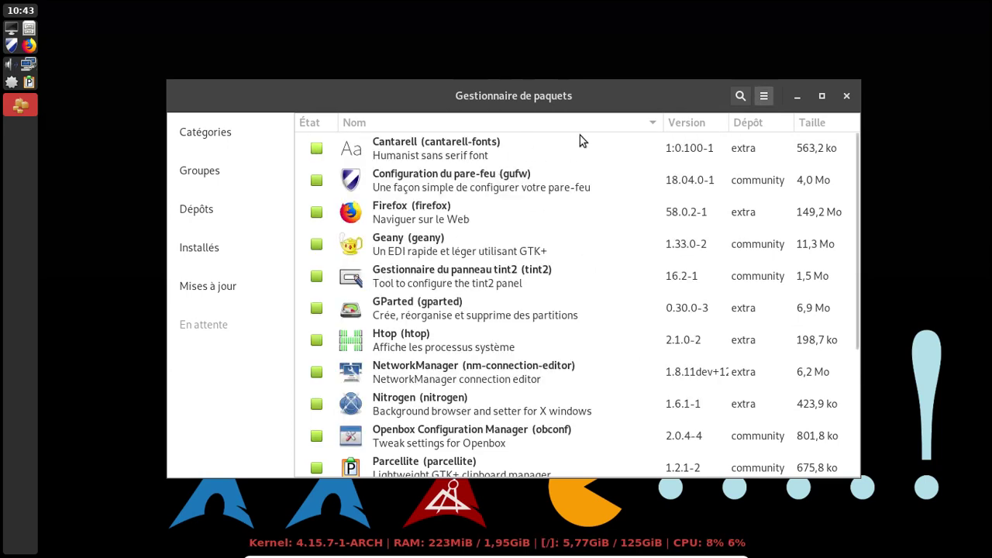
Search the packages for firefox and mark the French language pack firefox-i18n-fr for installation.
click(742, 96)
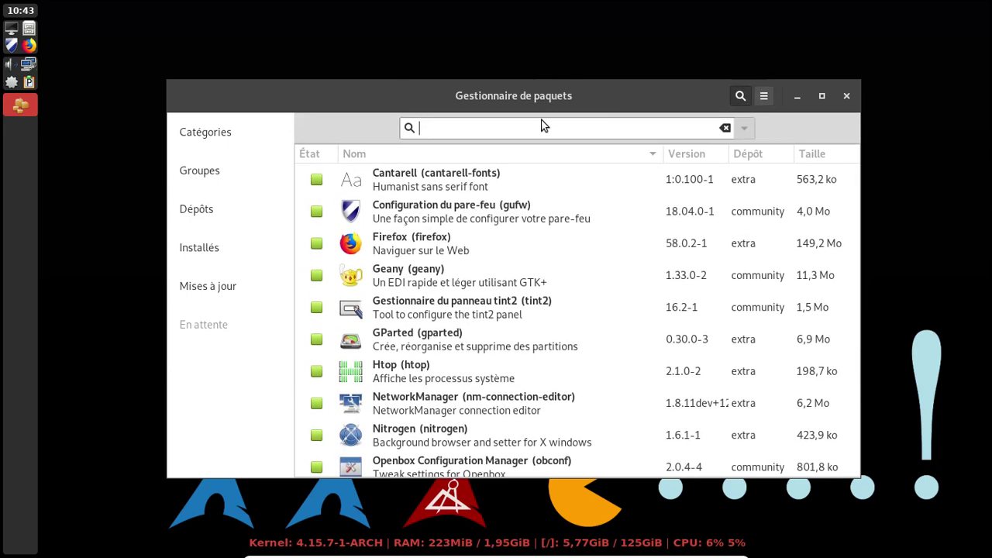
text(firefox)
key(Return)
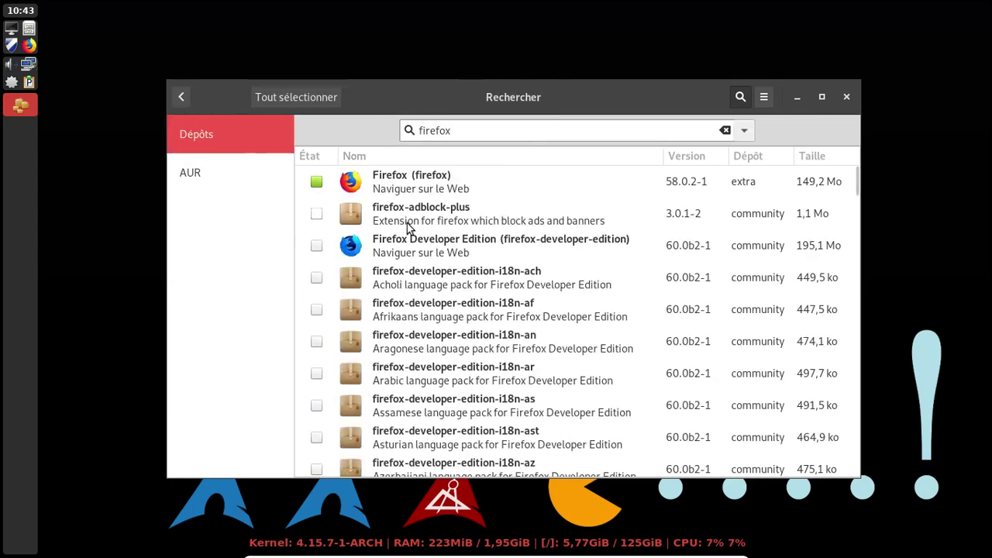
scroll(388, 233, down, 15)
scroll(368, 300, down, 20)
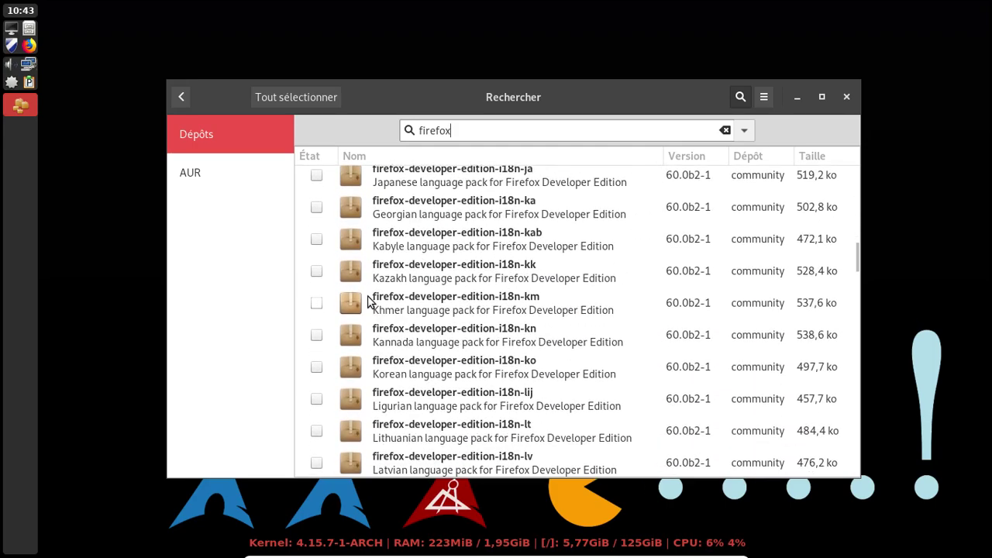
scroll(369, 303, down, 20)
scroll(368, 302, down, 20)
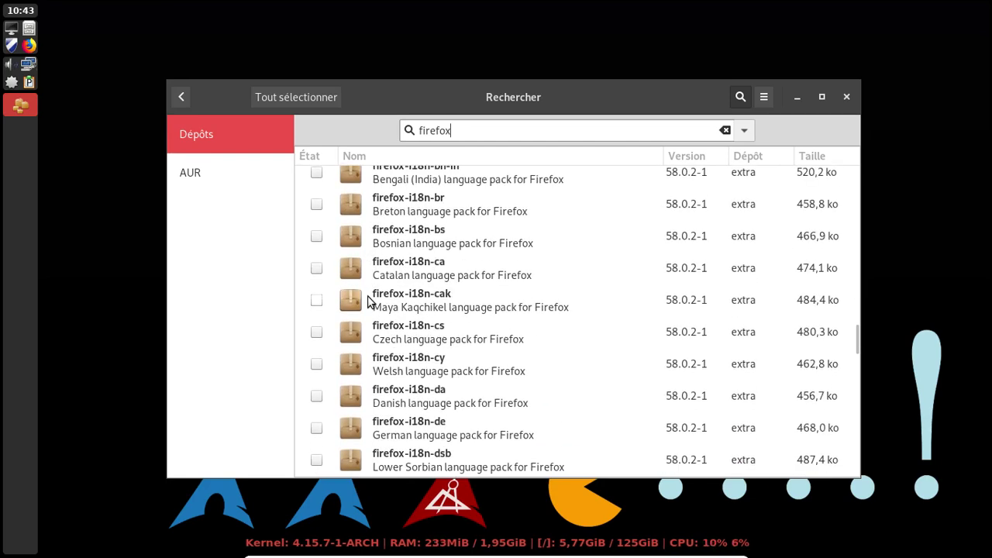
scroll(368, 302, down, 10)
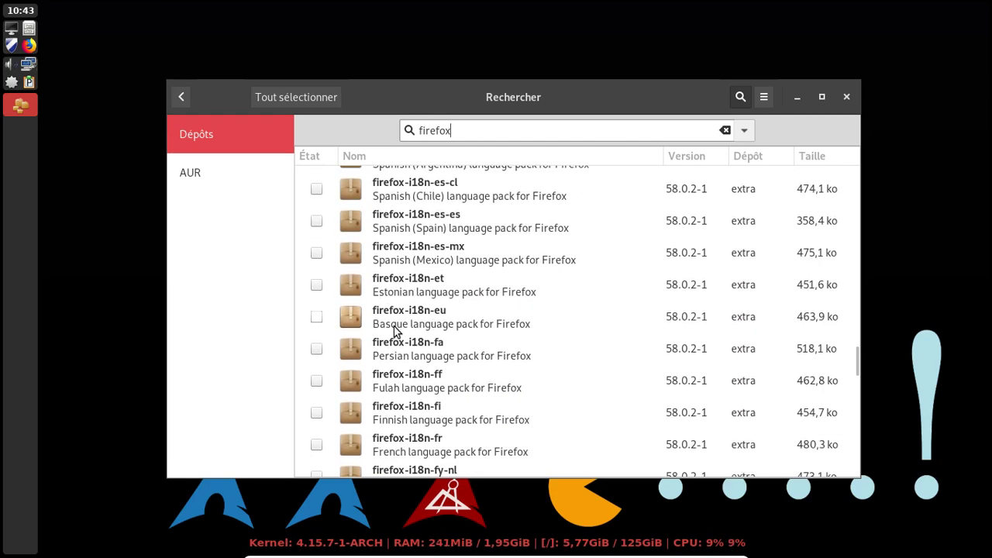
scroll(393, 330, down, 1)
click(316, 403)
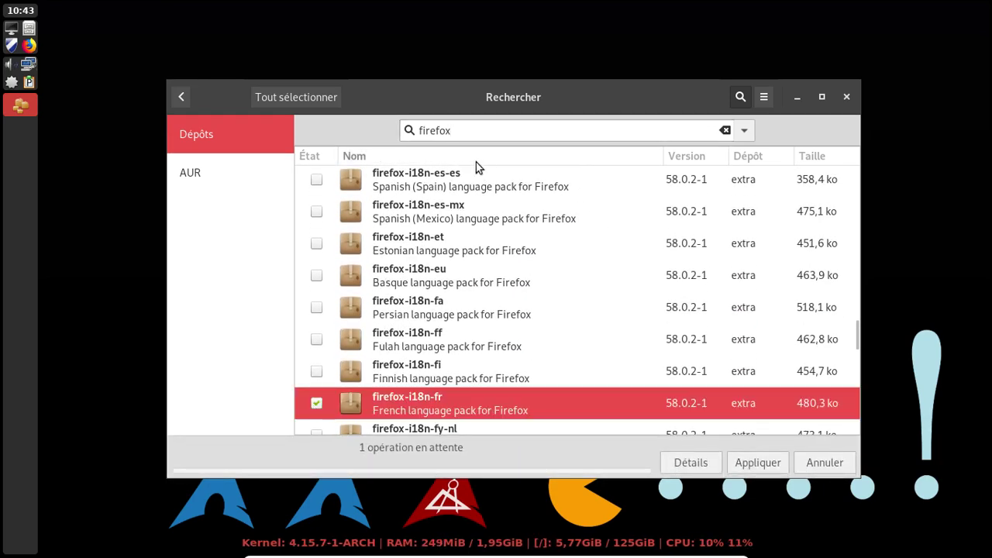
Search for thunderbird and mark Thunderbird and its French language pack thunderbird-i18n-fr for installation.
drag(465, 131, 397, 131)
text(thundervi)
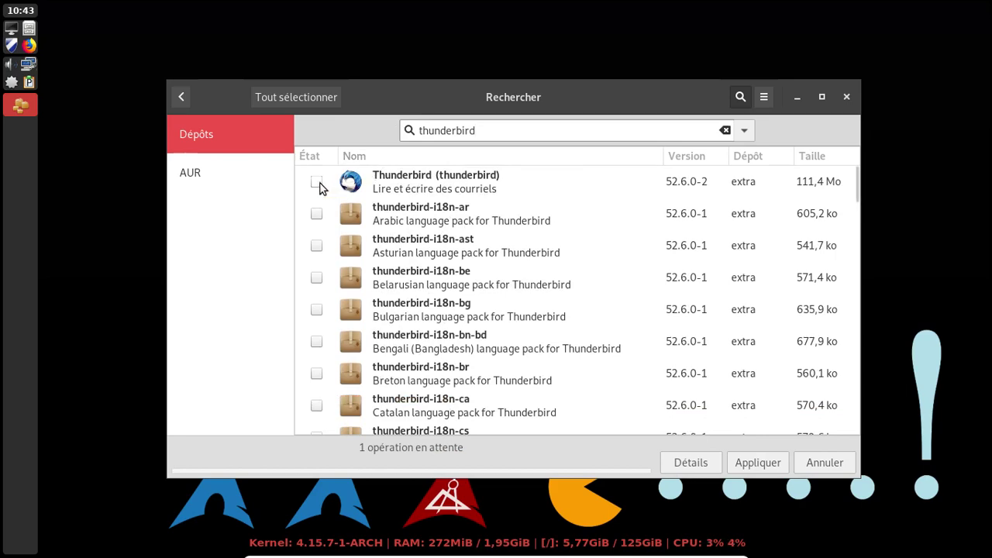
click(316, 181)
scroll(339, 345, down, 15)
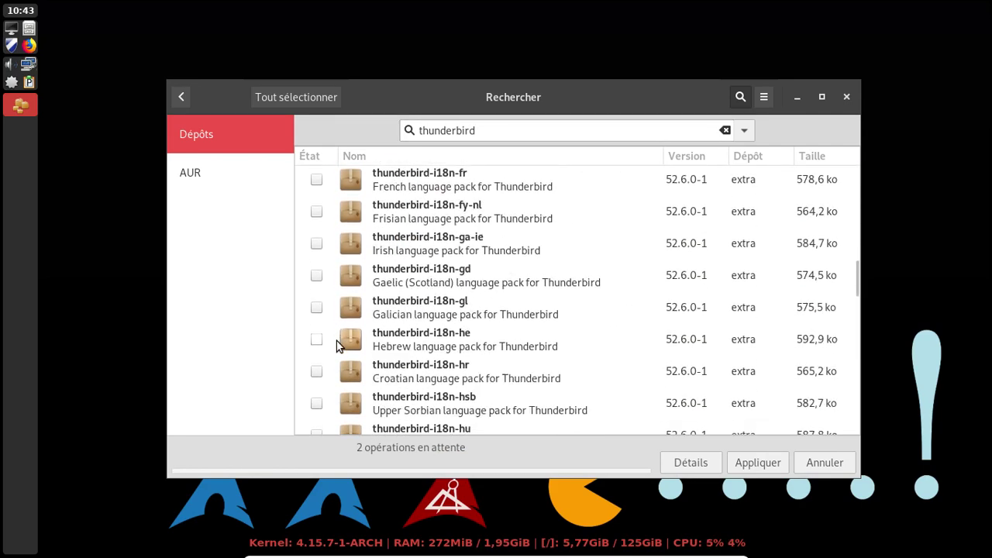
scroll(331, 265, up, 6)
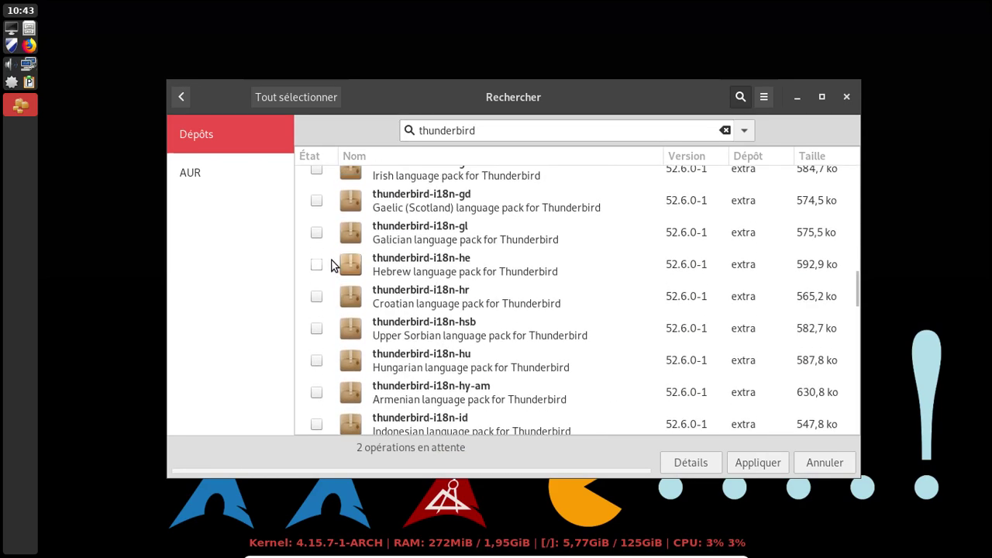
click(316, 255)
Search for quodlibet and mark the music player package for installation.
drag(475, 130, 416, 130)
text(quodlibet)
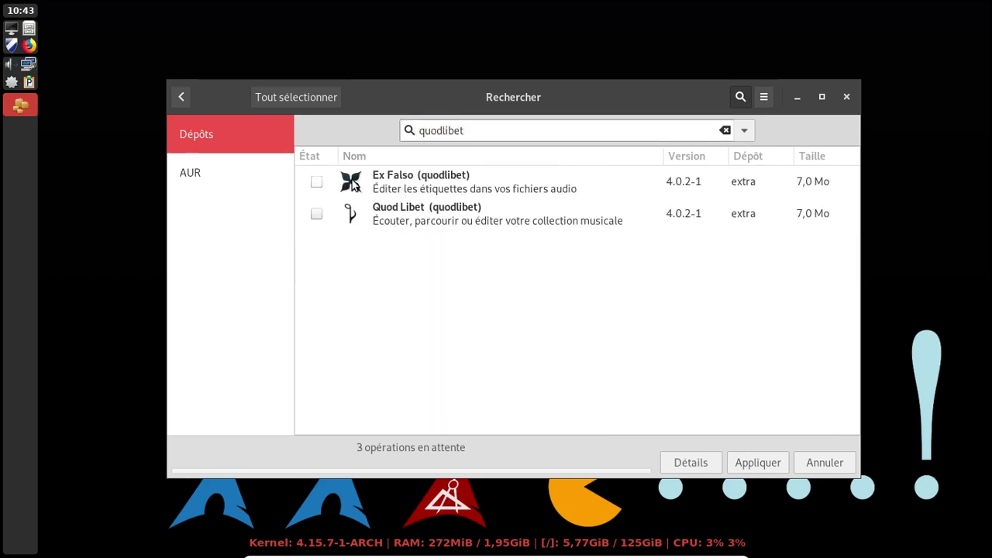
click(316, 182)
Search for gst-plugins and mark gst-plugins-base, gst-plugins-good and gst-plugins-ugly for installation, leaving gst-plugins-espeak unmarked.
drag(467, 130, 380, 129)
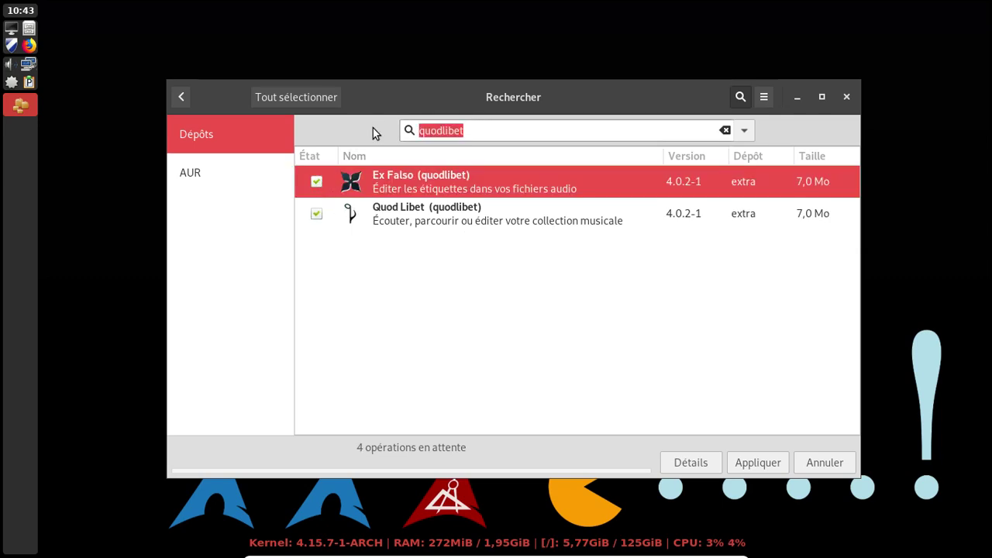
text(gst)
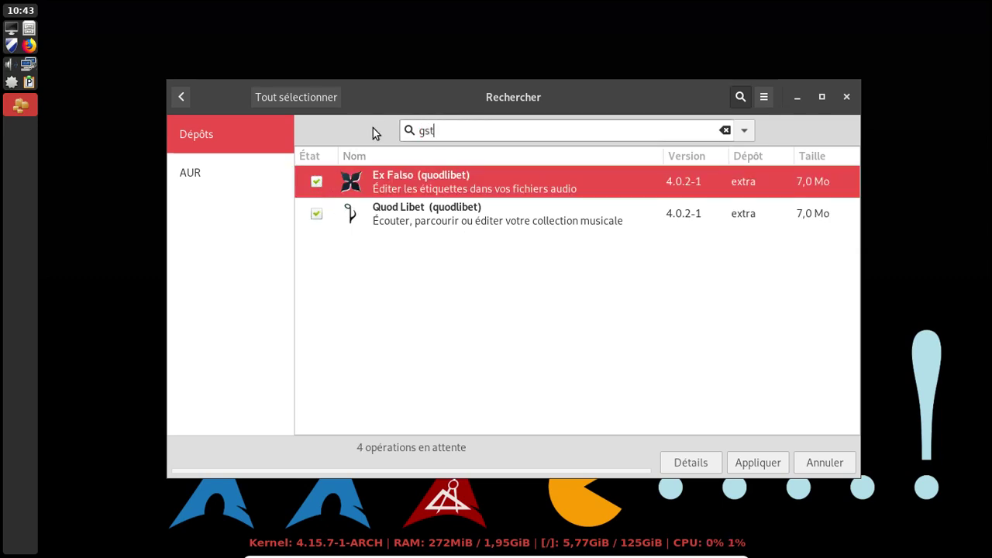
text(-plugins)
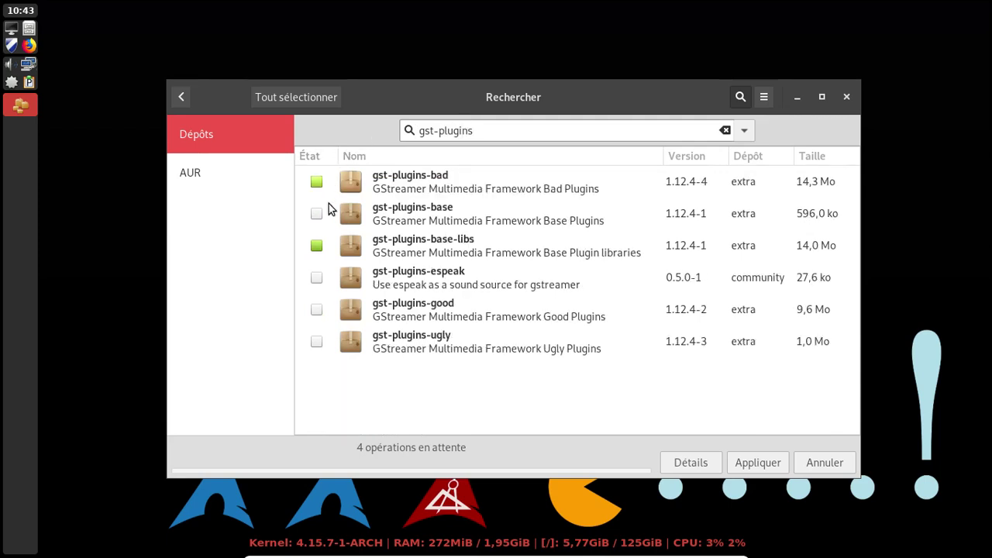
click(316, 213)
click(315, 279)
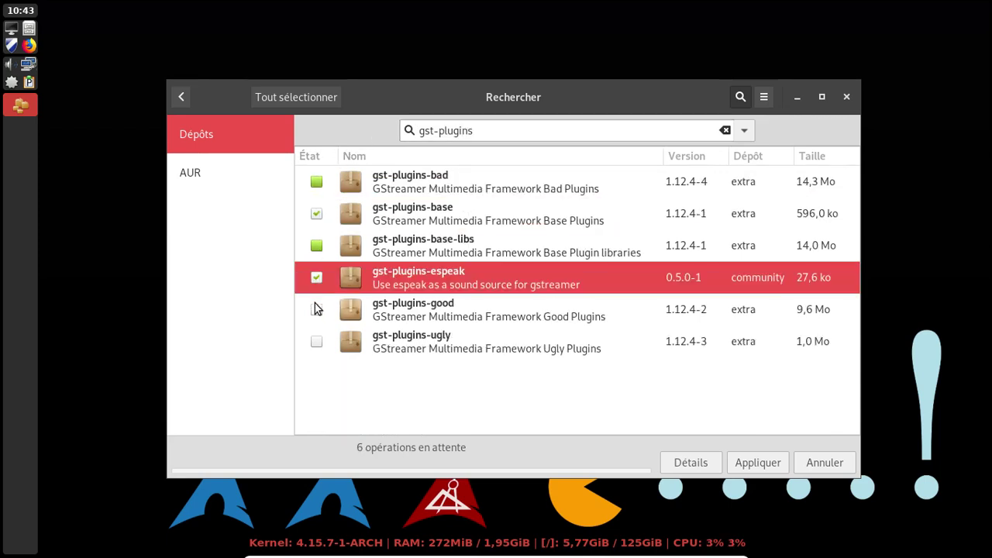
click(317, 309)
click(318, 344)
click(316, 276)
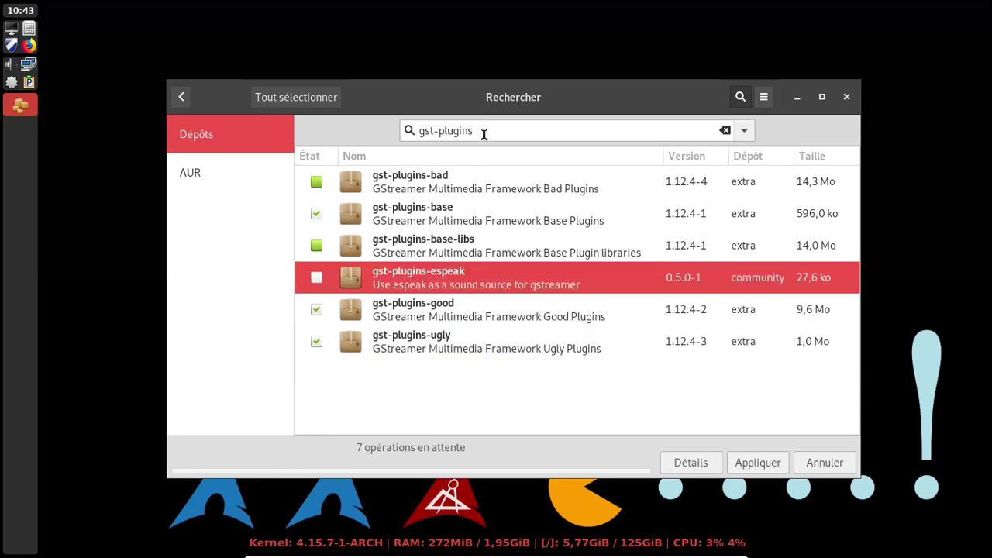
Search for vlc and mark the VLC media player for installation.
drag(483, 132, 397, 124)
text(vlc)
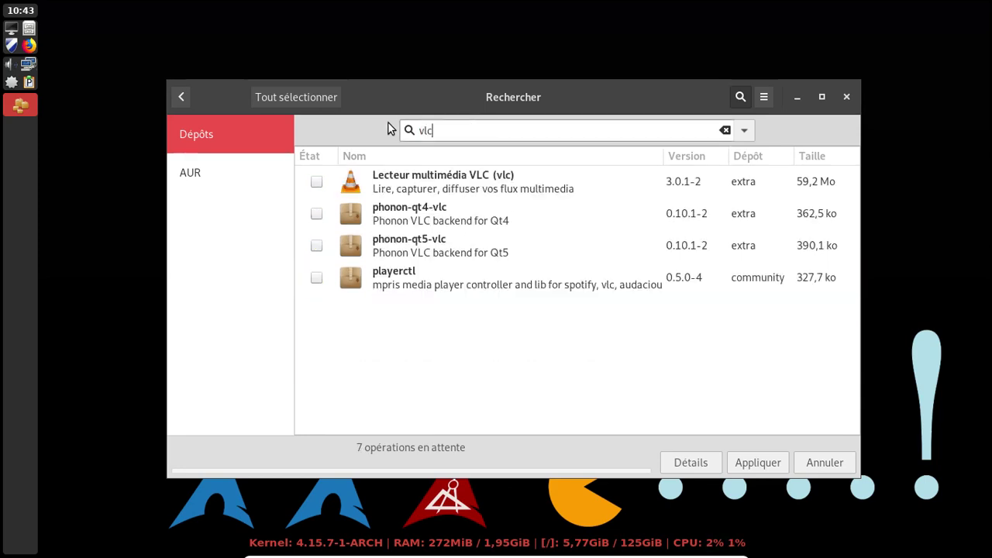
click(316, 183)
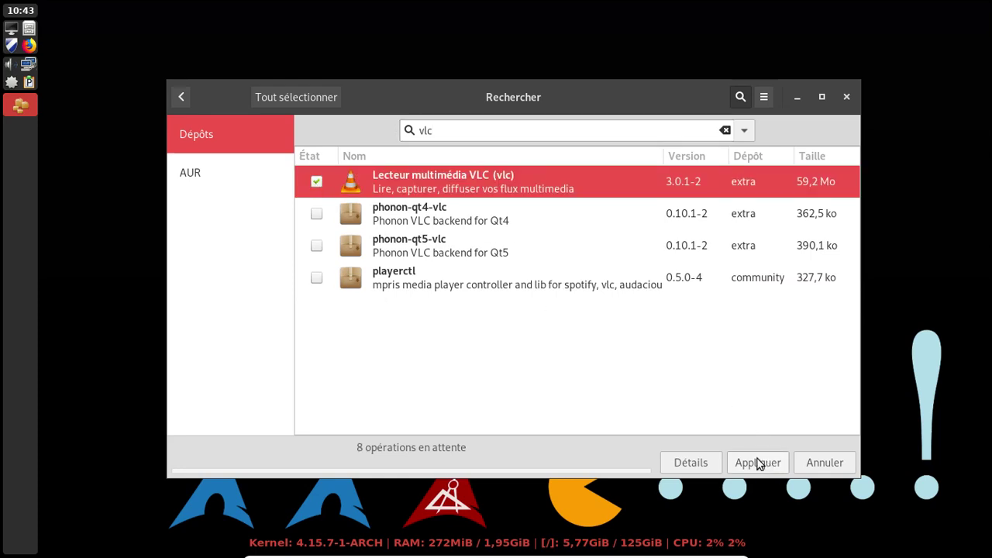
Search for libreoffice and mark the French language pack for LibreOffice Fresh for installation.
click(458, 133)
double_click(459, 133)
text(libreoffice)
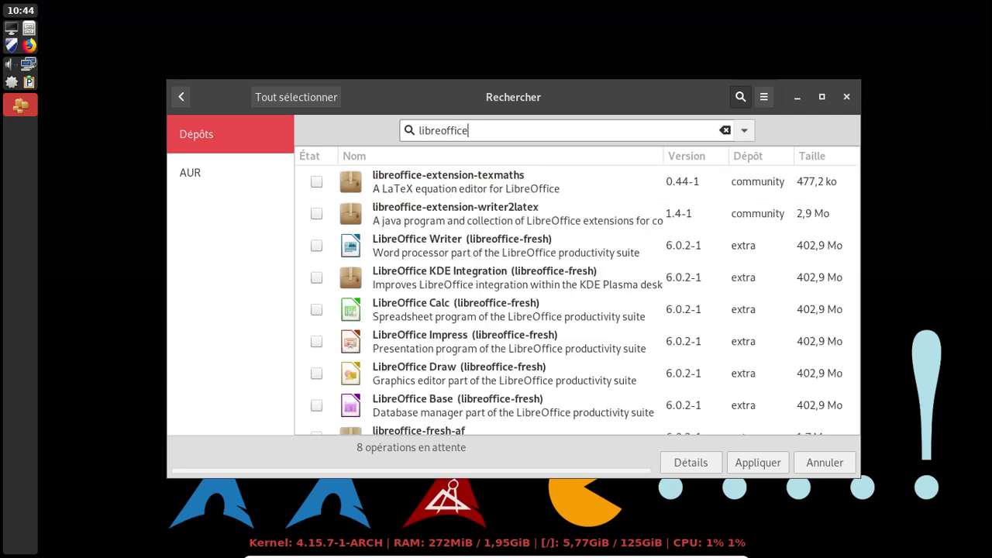
scroll(416, 263, down, 5)
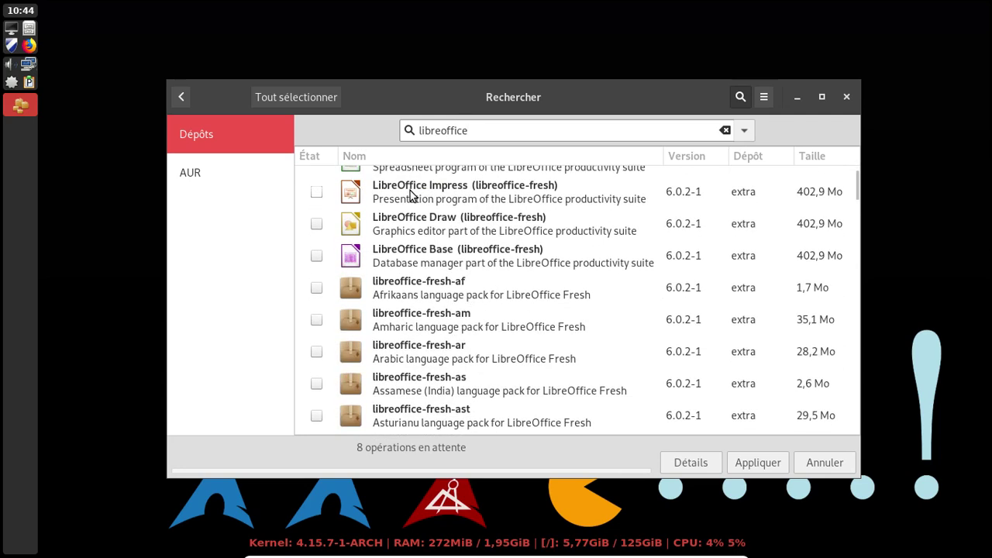
scroll(364, 258, down, 5)
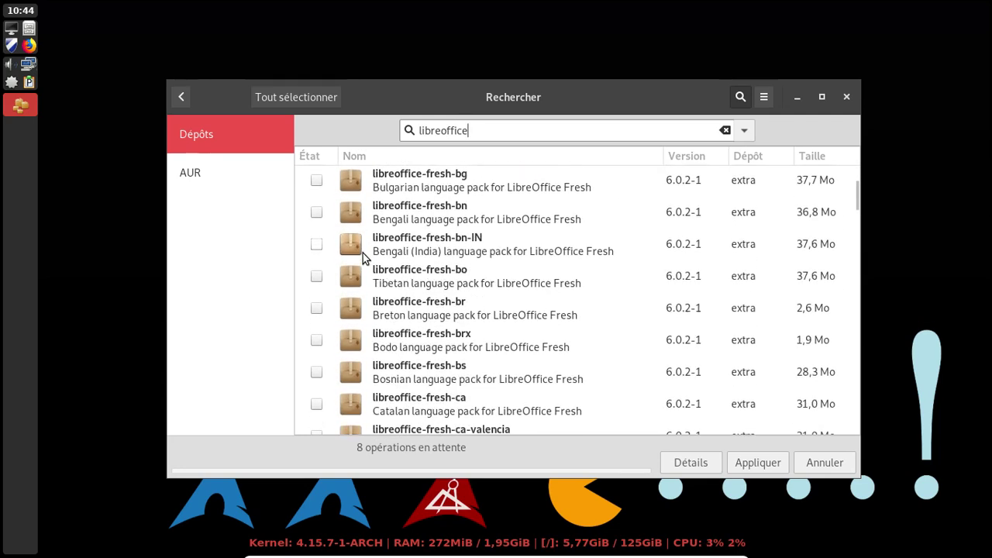
scroll(364, 258, down, 8)
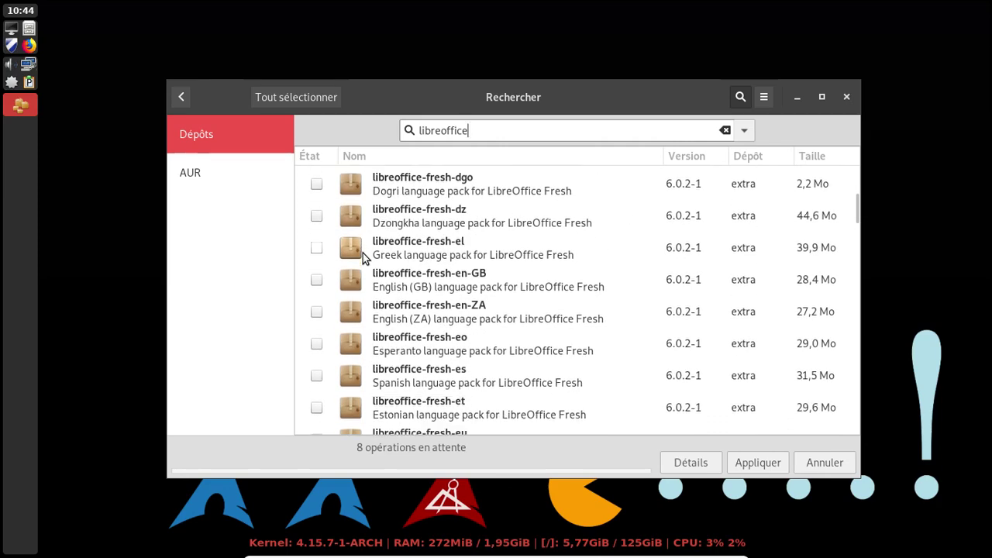
scroll(363, 258, down, 4)
click(317, 349)
scroll(482, 257, up, 15)
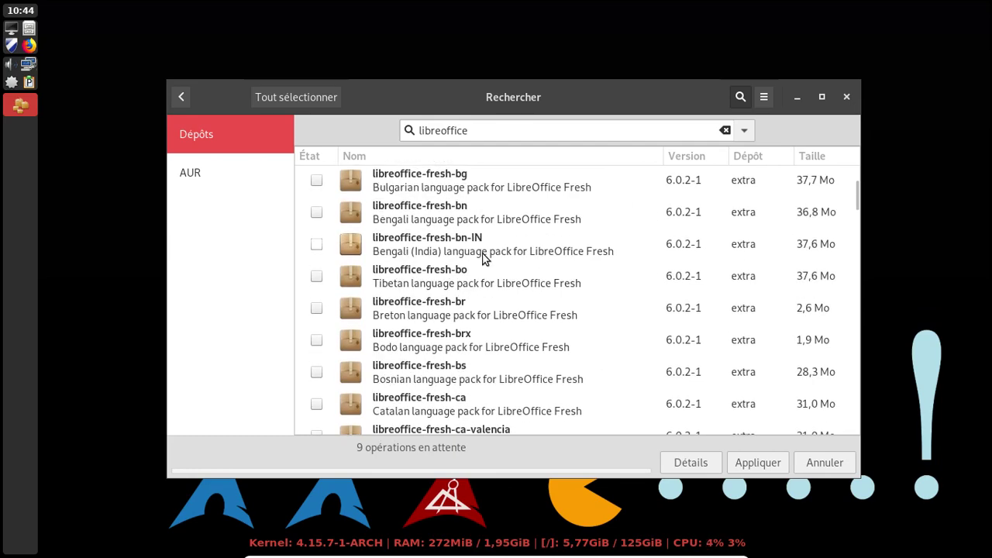
Narrow the search to libreoffice-fresh, mark the LibreOffice Fresh suite, and apply all pending installations.
click(505, 131)
text(-fresh)
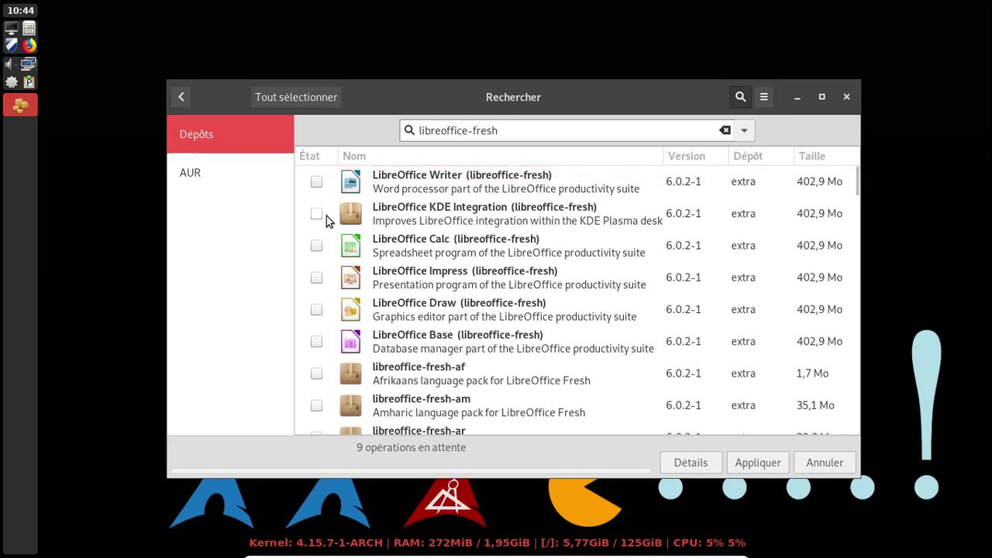
click(316, 214)
click(763, 460)
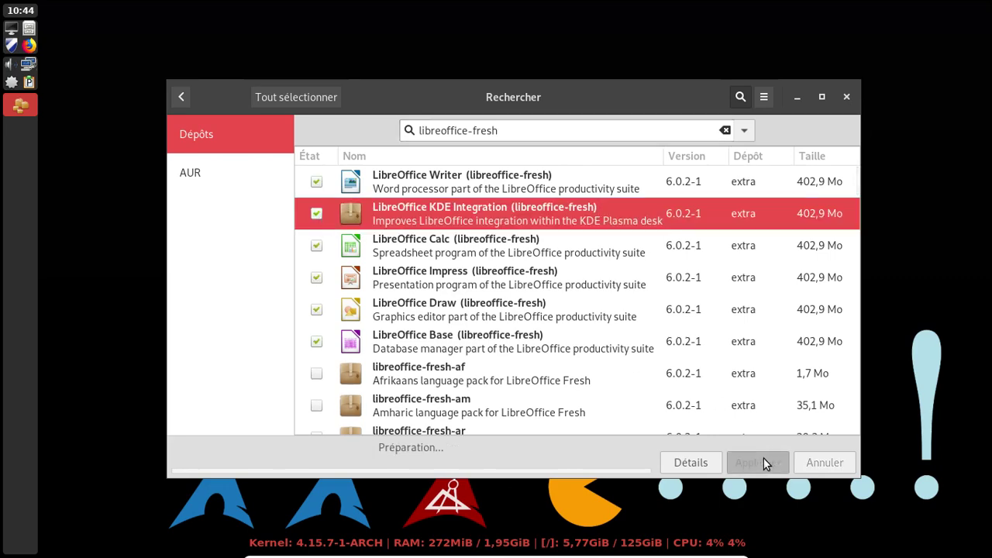
click(691, 406)
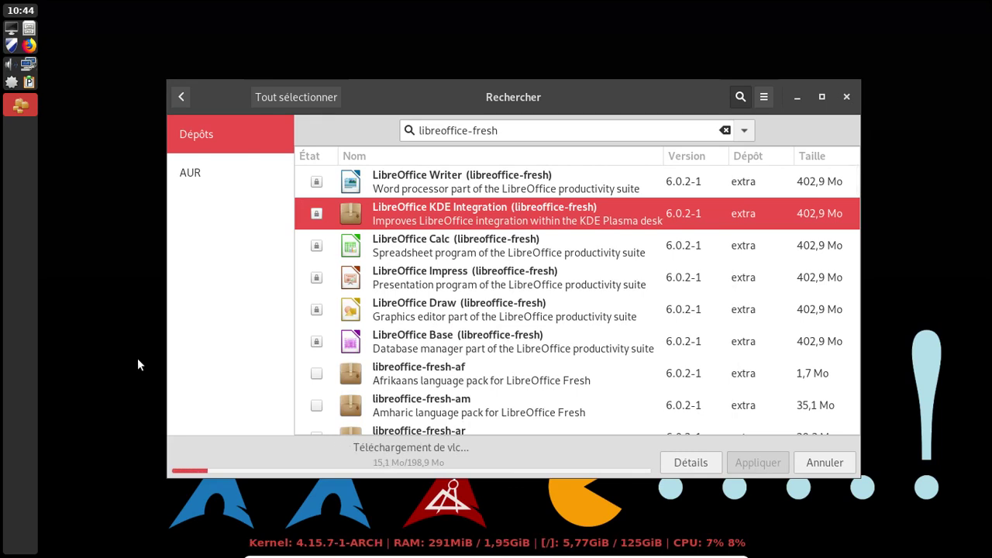
Launch the gufw firewall configuration tool from the desktop panel and authenticate with the account password.
click(11, 45)
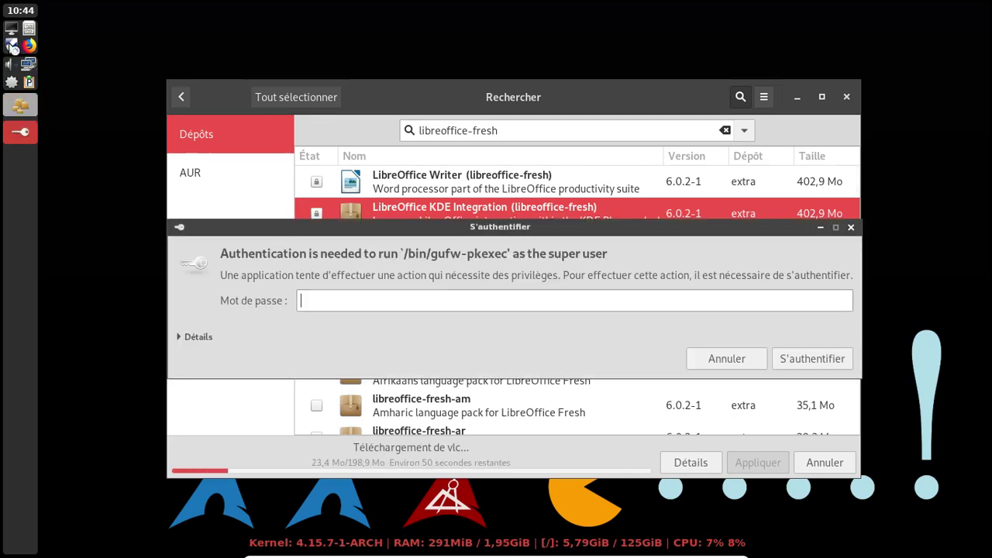
text(*********)
key(Return)
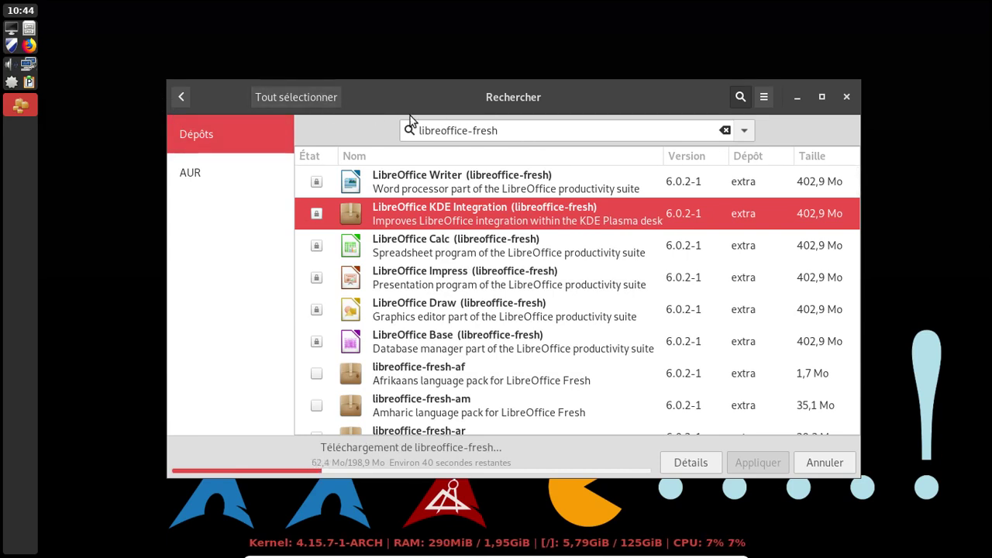
Search for gufw in the package manager, view the package's details and dependencies, and return to the search results.
drag(508, 131, 410, 131)
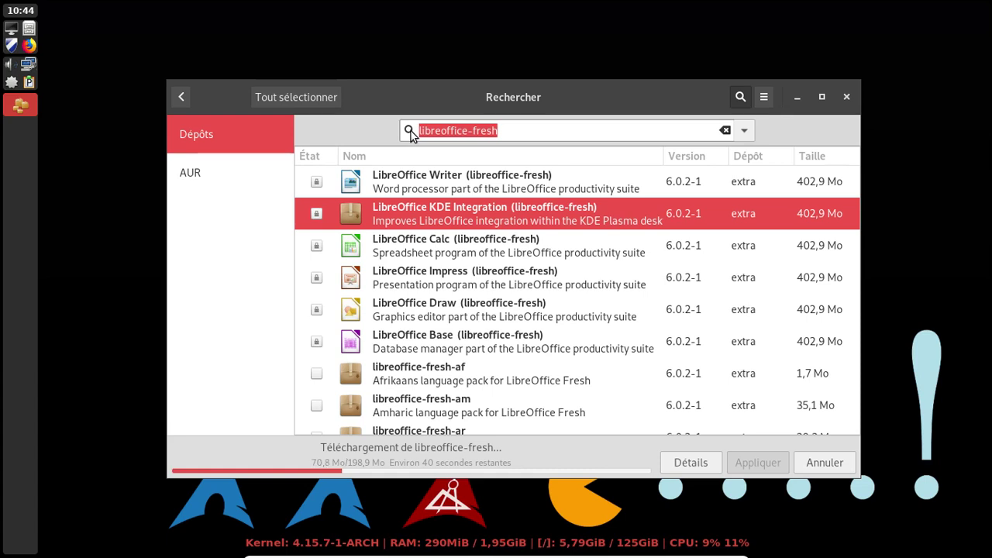
text(gufw)
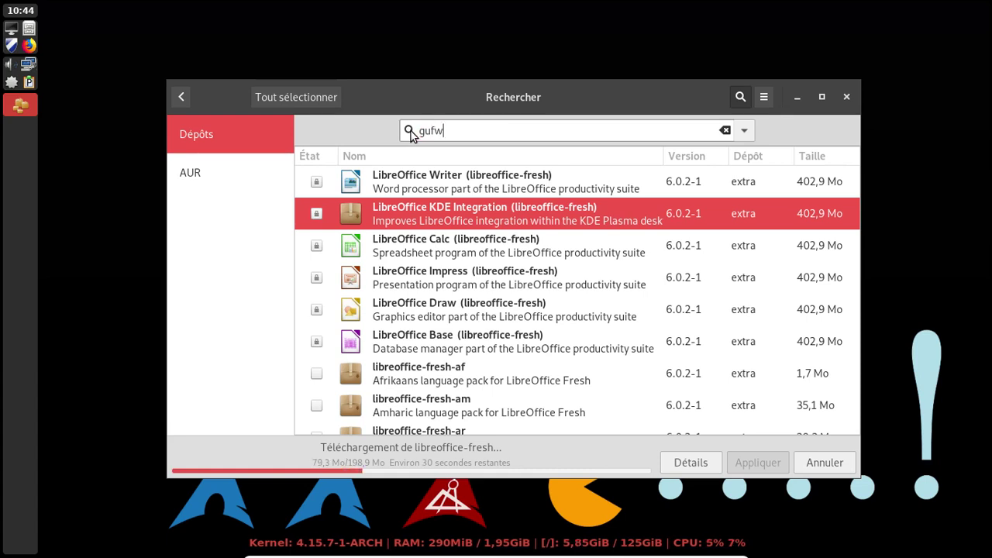
right_click(465, 183)
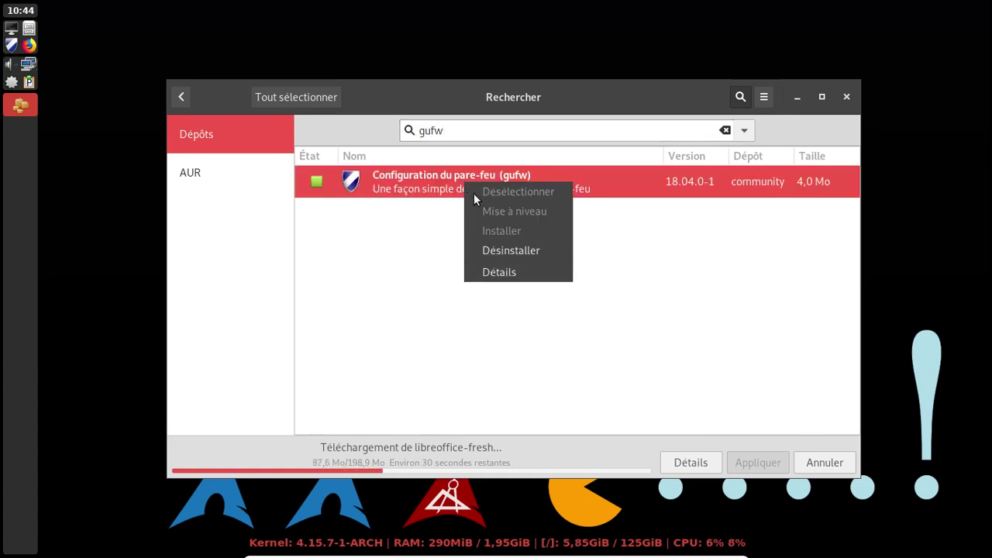
click(503, 271)
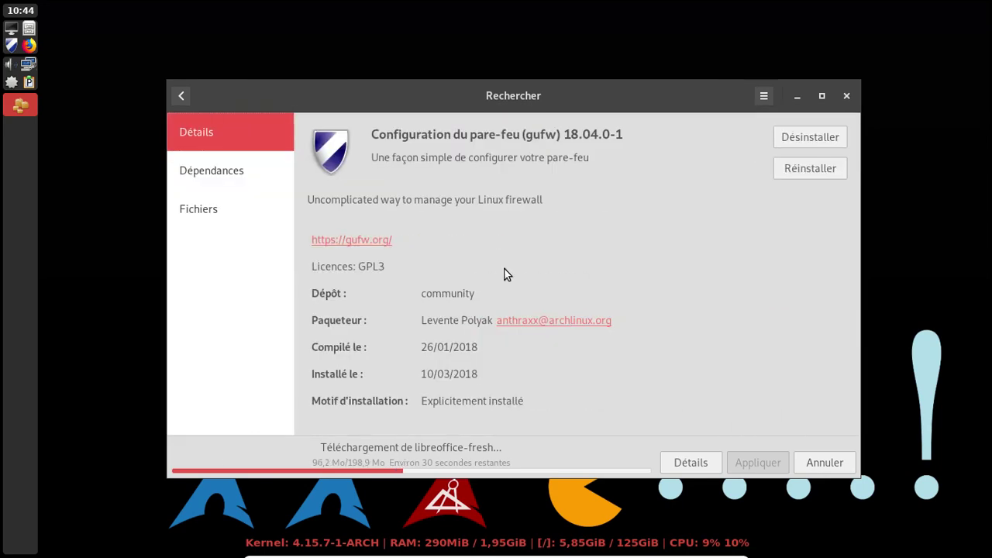
click(251, 169)
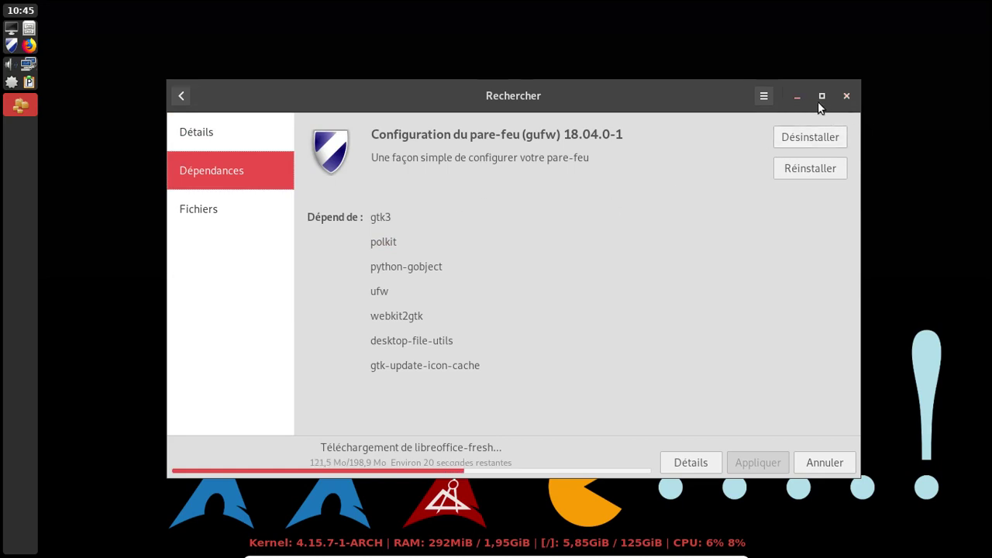
click(181, 96)
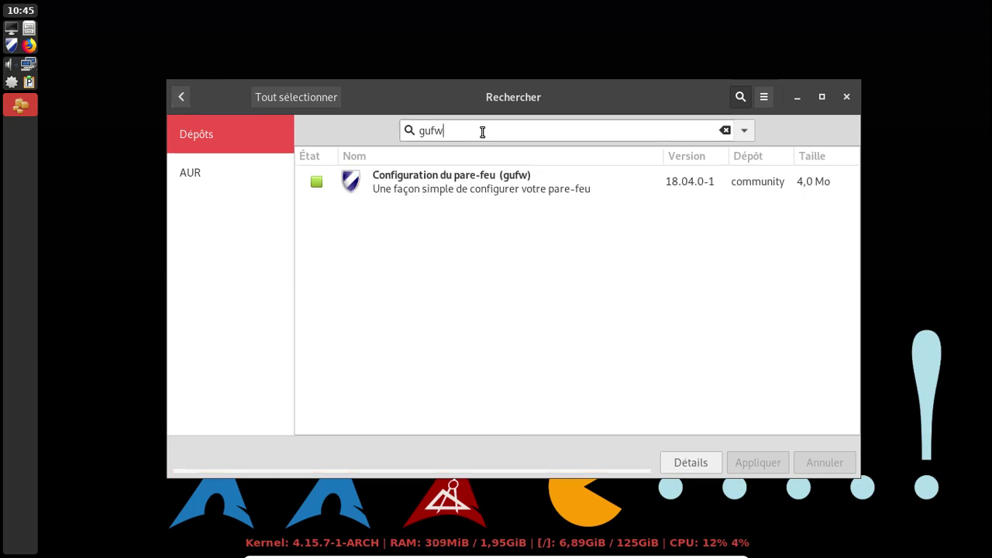
Search for engrampa, install the Engrampa archive manager, and close the package manager.
double_click(482, 132)
text(grampa)
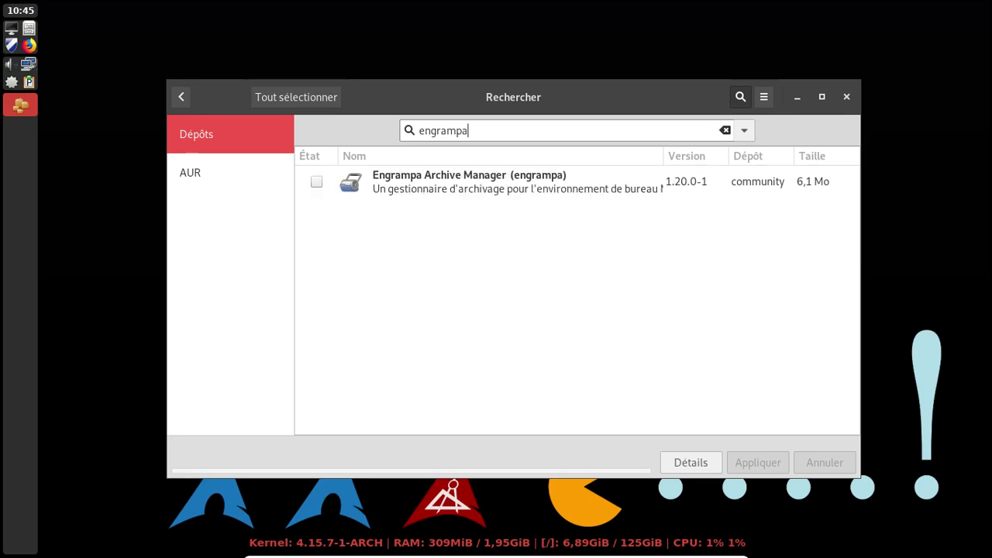
click(317, 182)
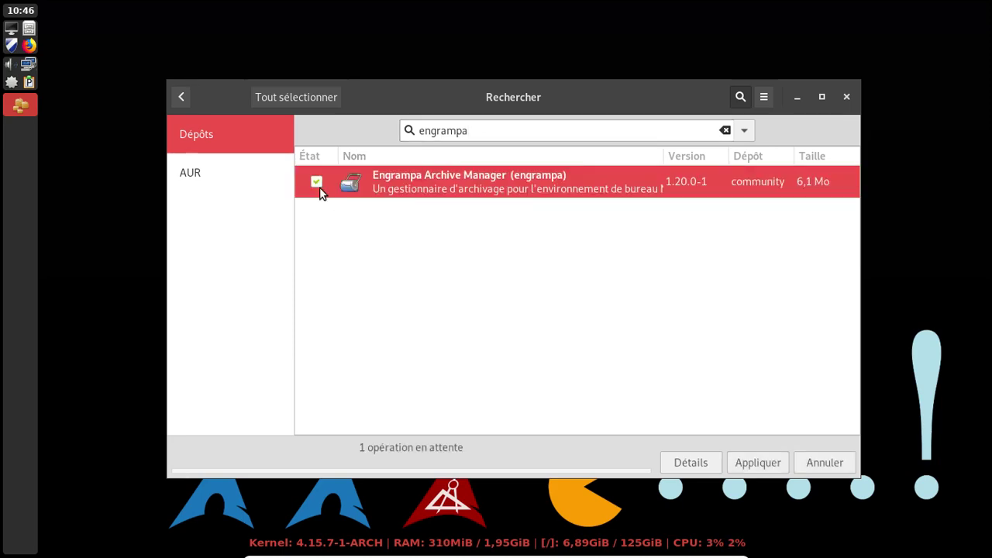
click(767, 457)
click(685, 406)
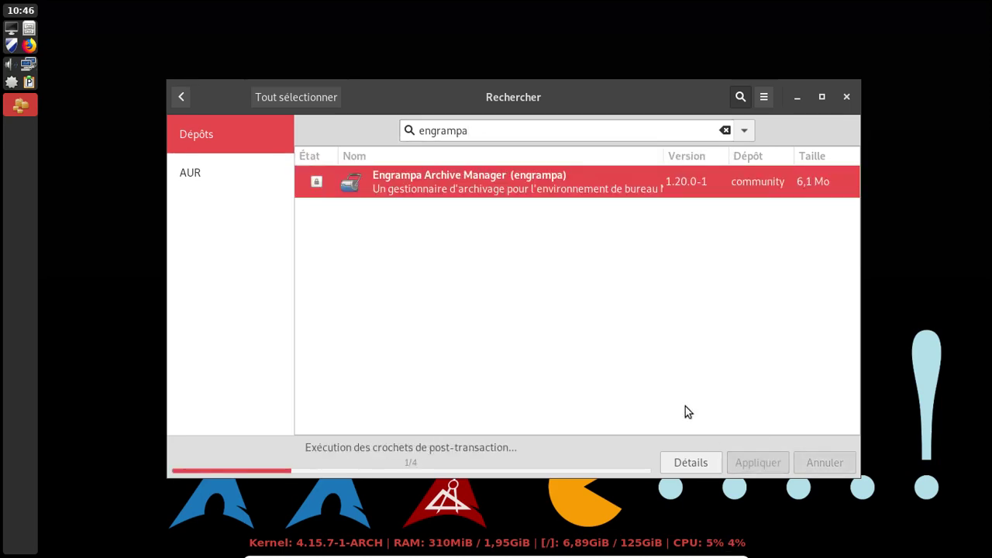
click(846, 96)
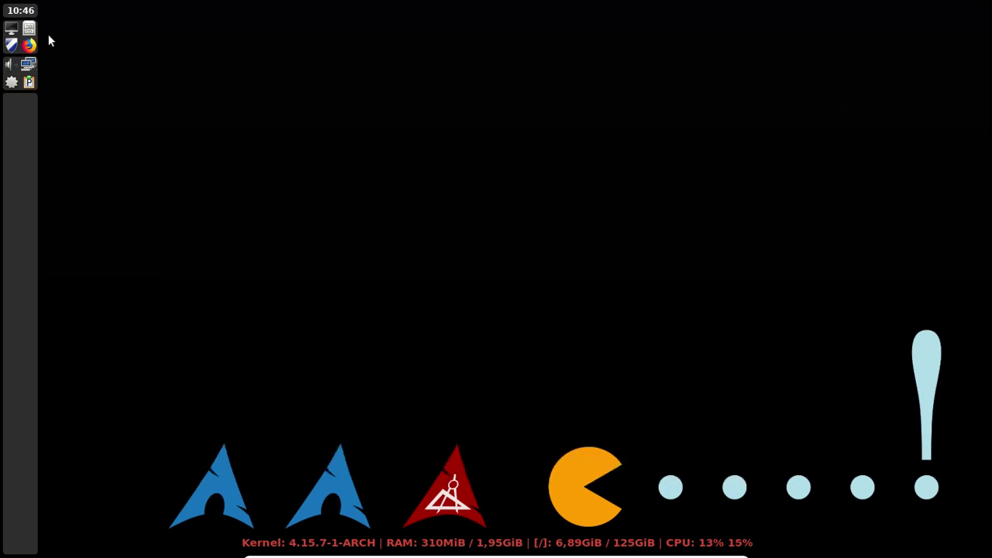
Open the PCManFM file manager's advanced preferences and set the terminal emulator to lxterminal.
click(30, 30)
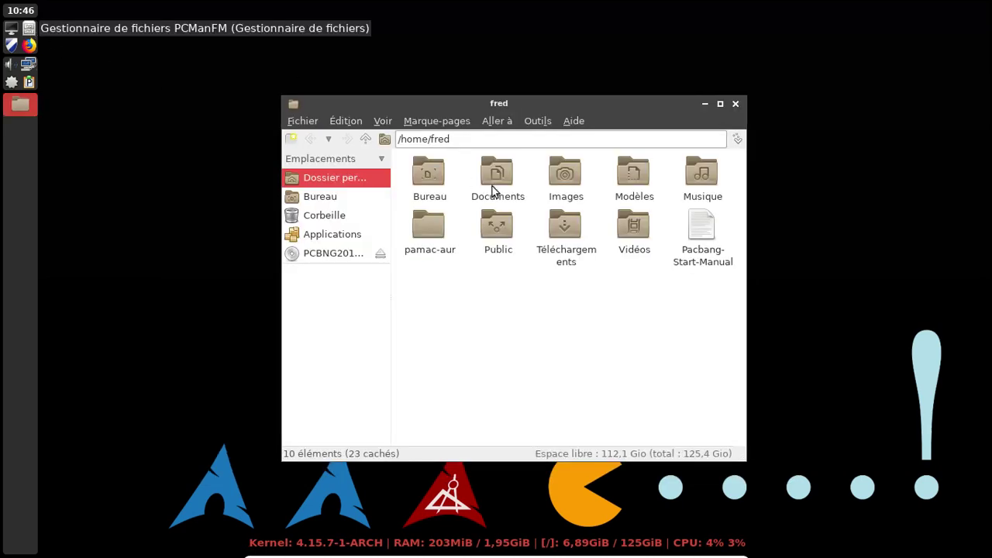
click(341, 121)
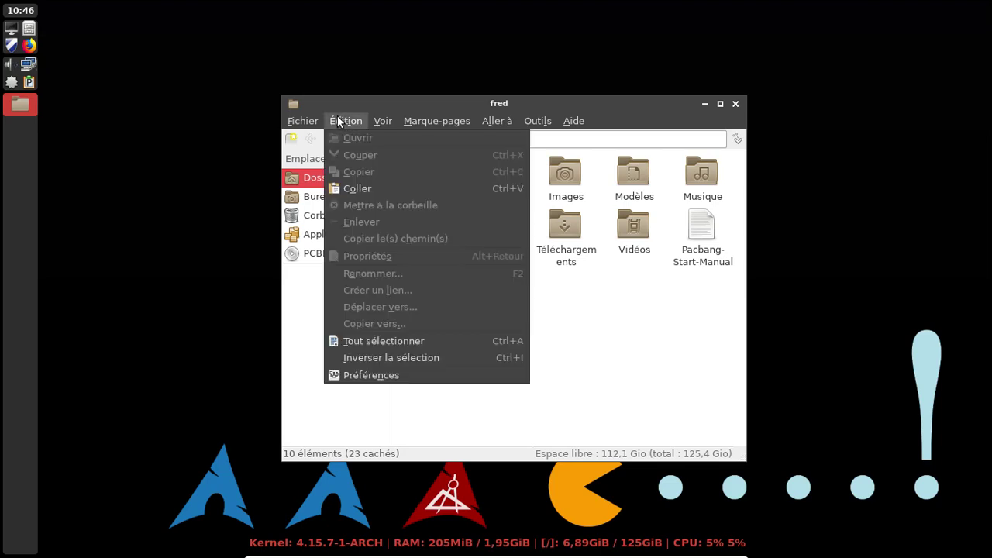
click(376, 374)
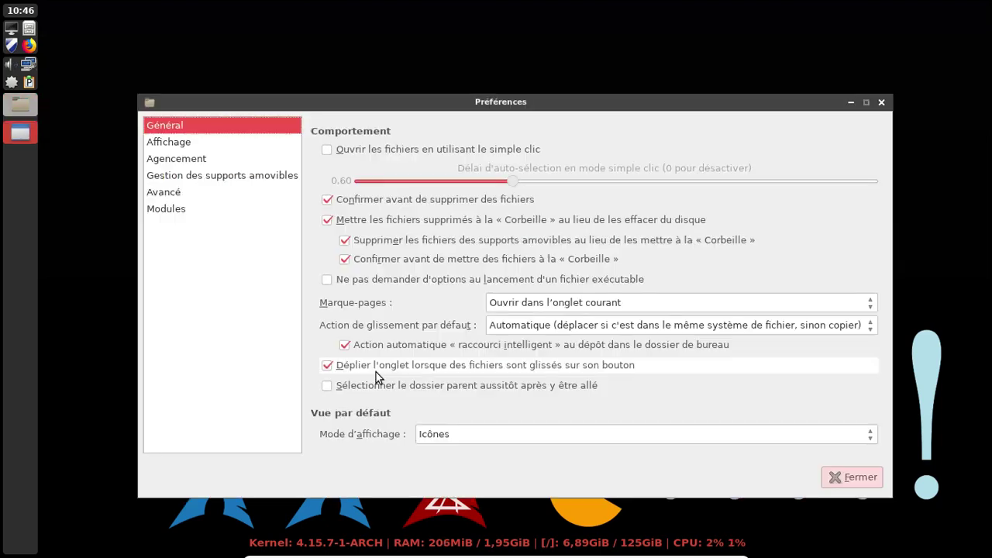
click(189, 193)
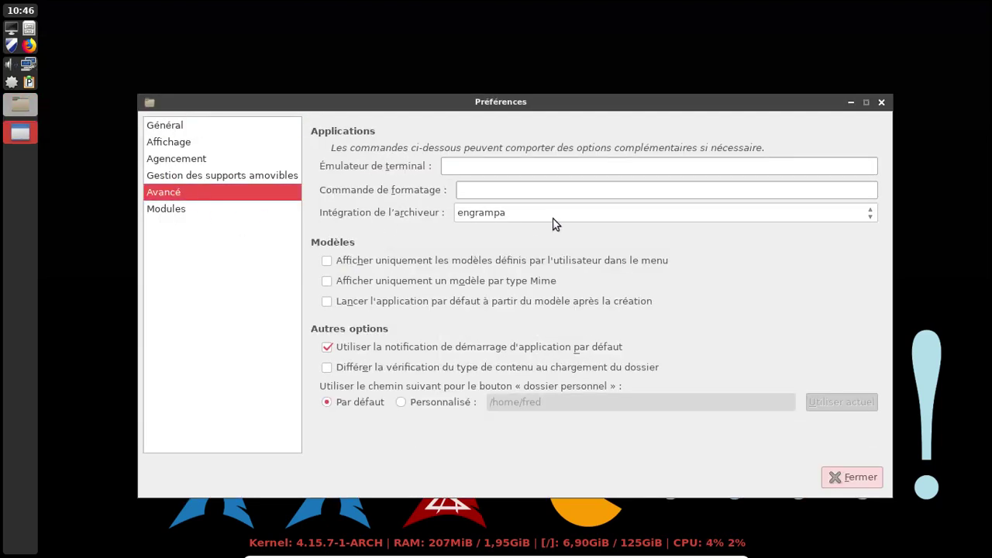
click(469, 167)
text(lxterminal)
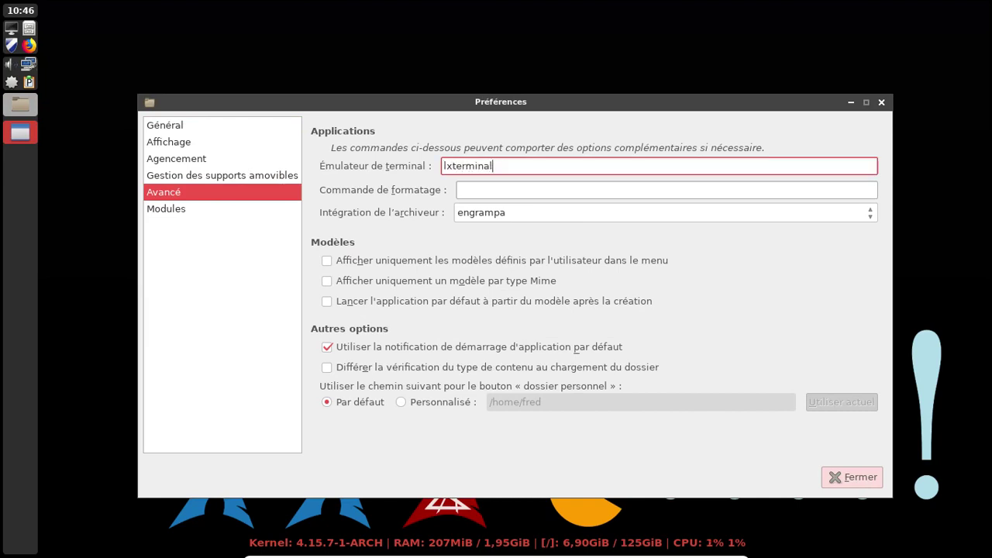
Enable the Réseau entry among the file manager's displayed places and close the preferences.
click(200, 161)
click(334, 362)
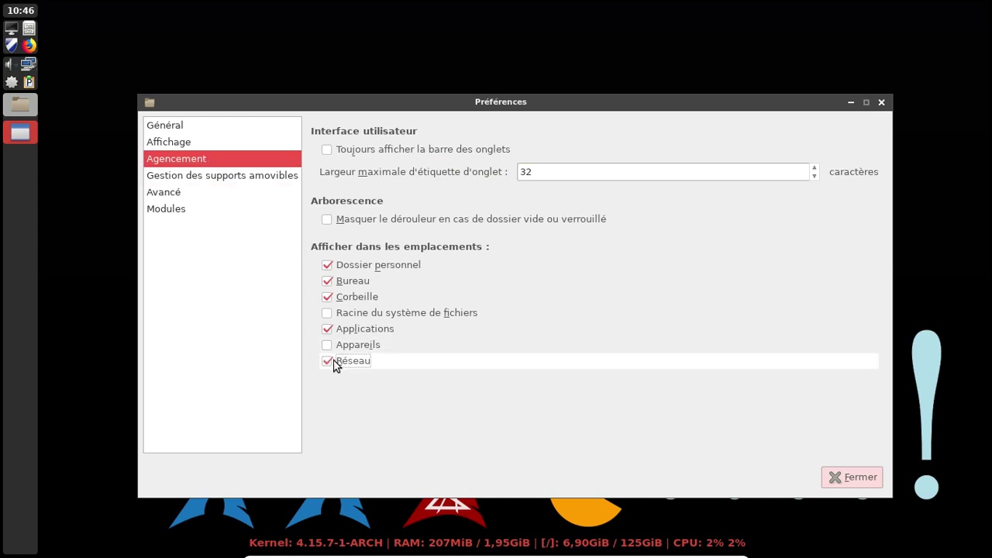
click(177, 144)
click(174, 127)
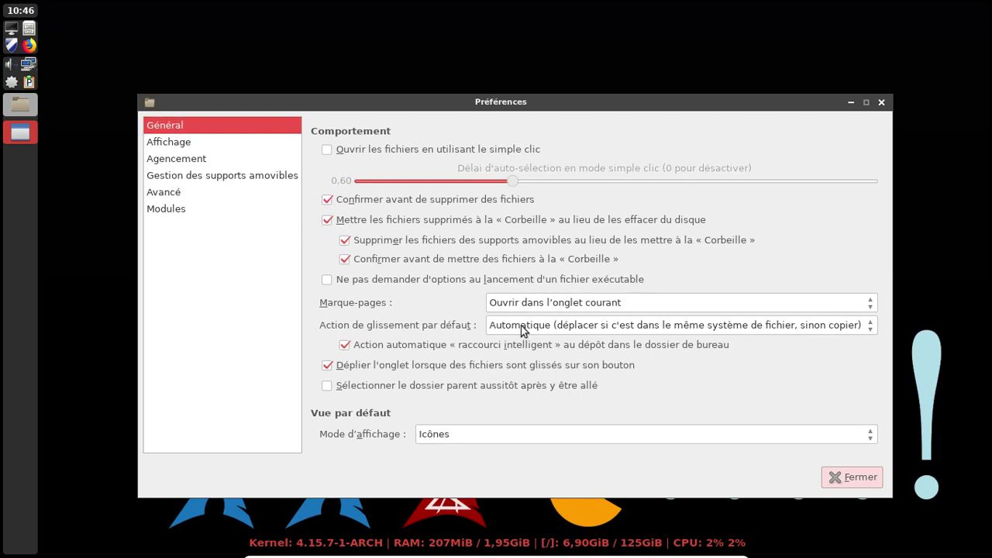
click(838, 475)
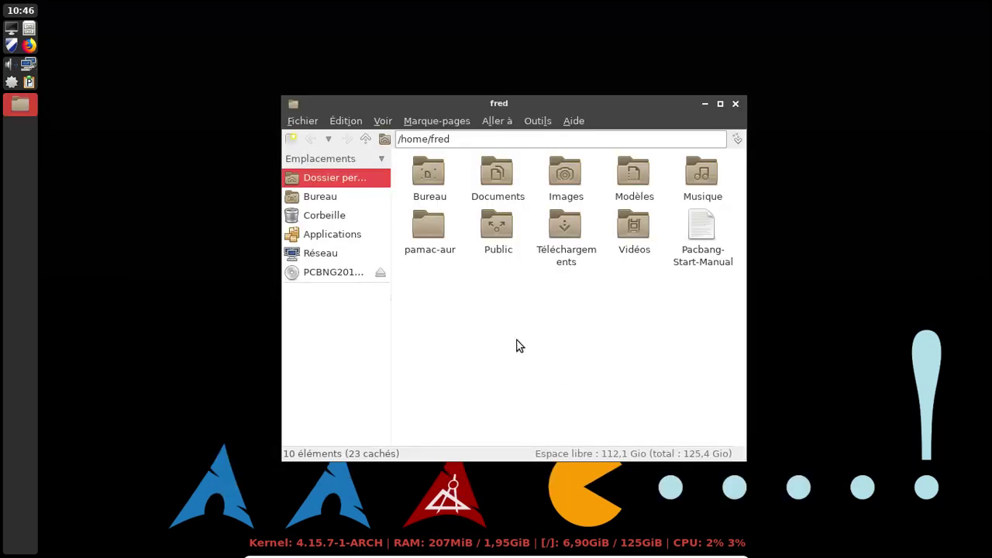
Delete the pamac-aur folder from the home folder and confirm the deletion.
click(430, 225)
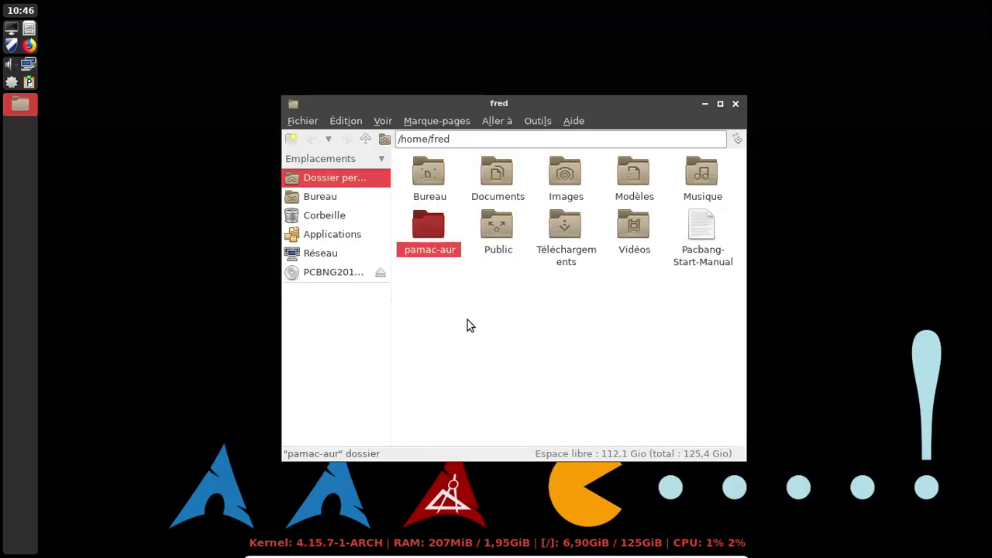
key(Delete)
key(Return)
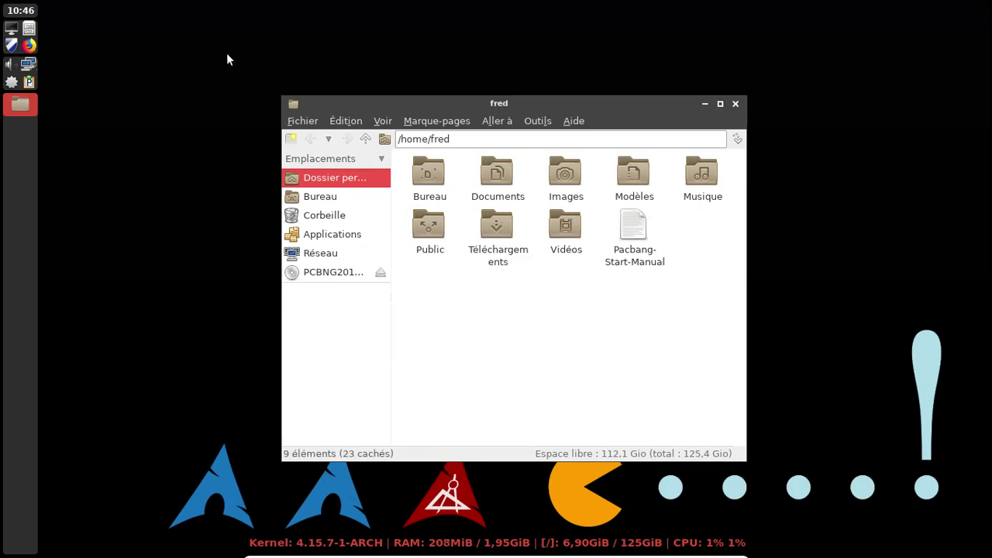
Browse the application categories in the Openbox desktop menu and open the tint2 GUI from the DE configuration entries.
right_click(170, 23)
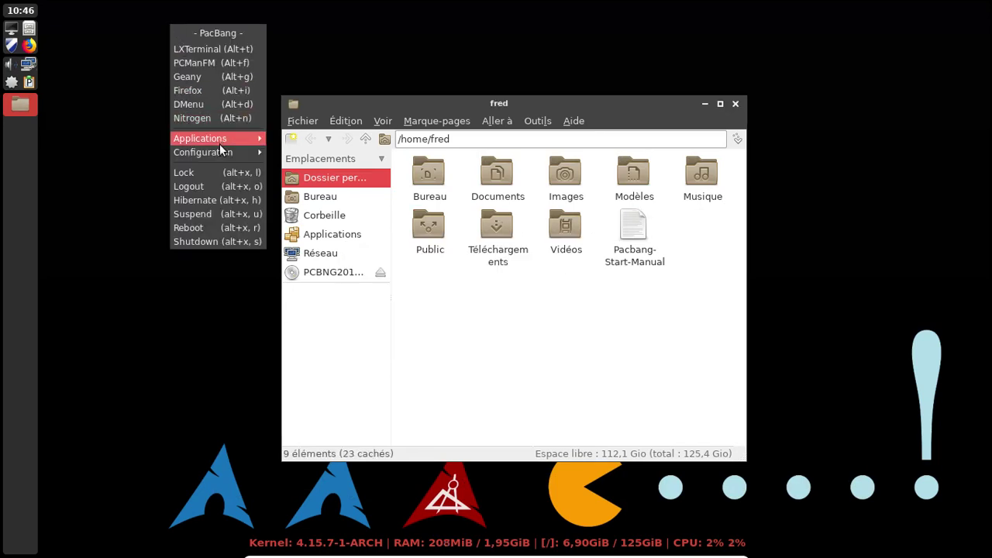
mouse_move(218, 152)
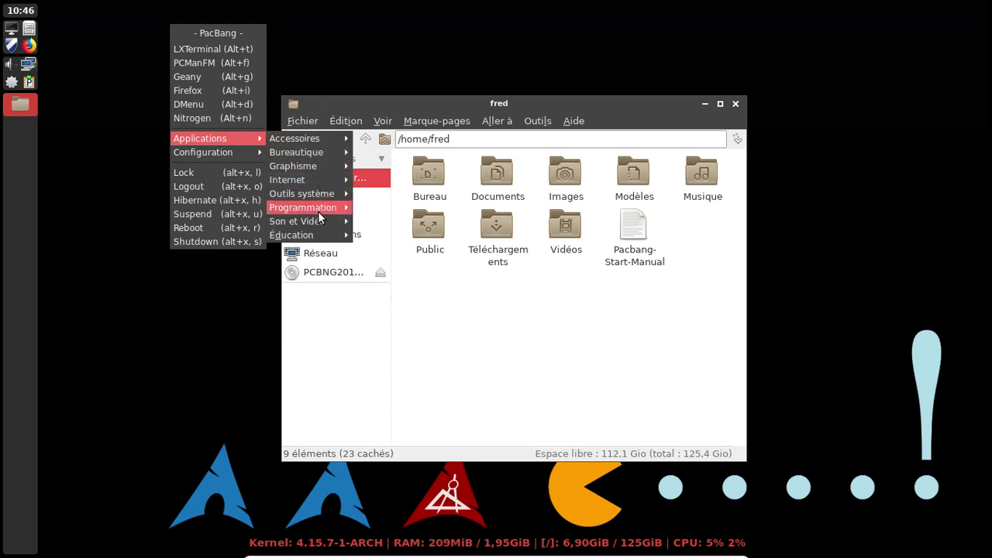
mouse_move(317, 235)
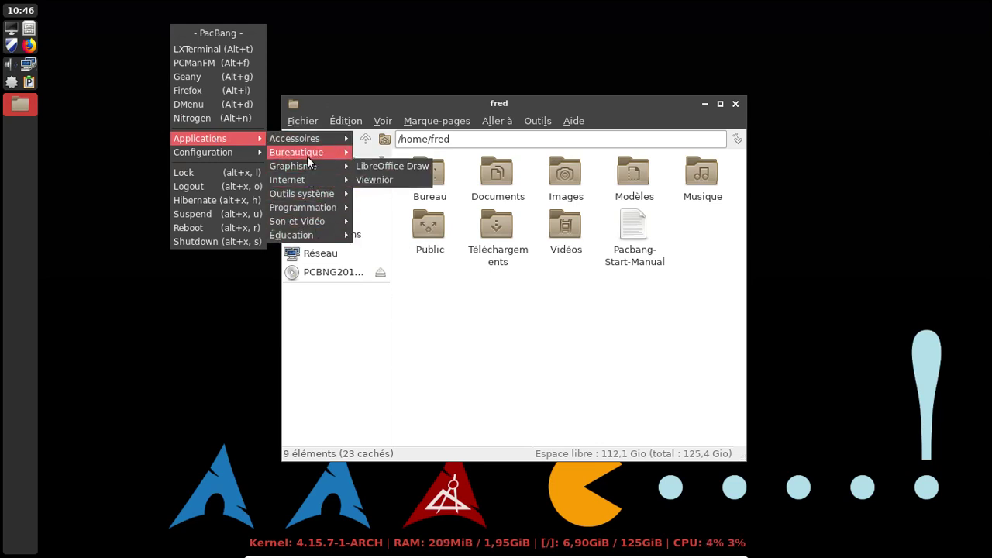
mouse_move(307, 156)
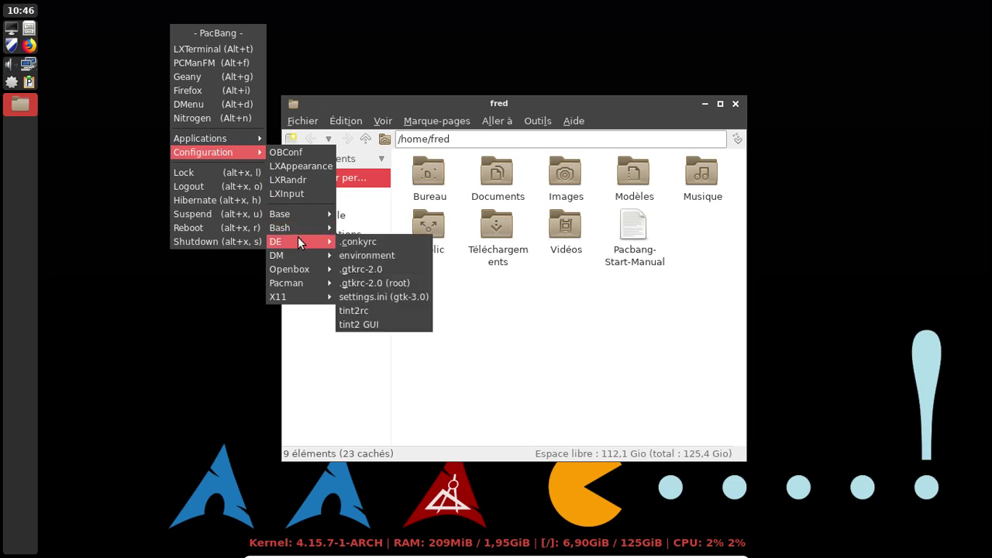
click(377, 324)
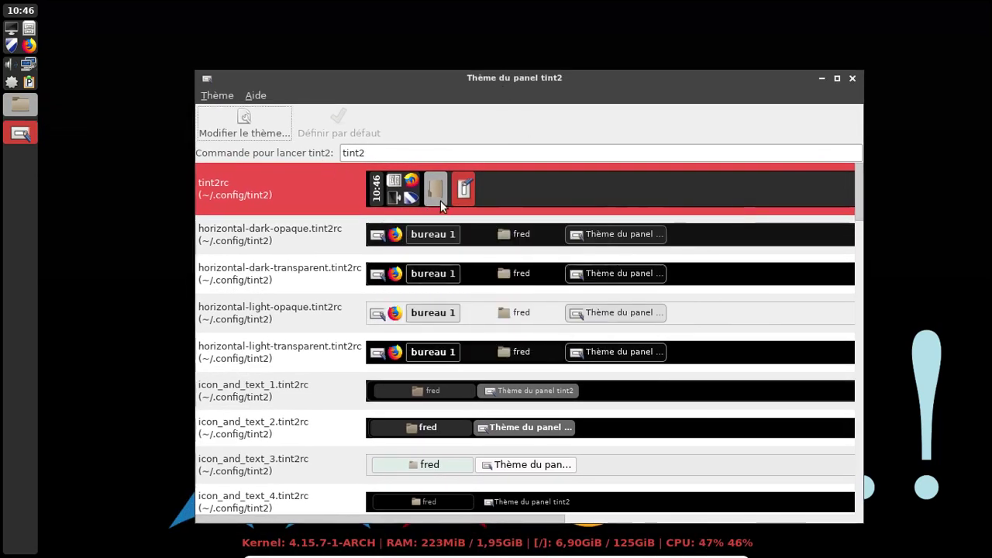
Open the tint2rc theme's properties and add Ajouter/supprimer des logiciels to the panel launcher's chosen applications.
double_click(281, 192)
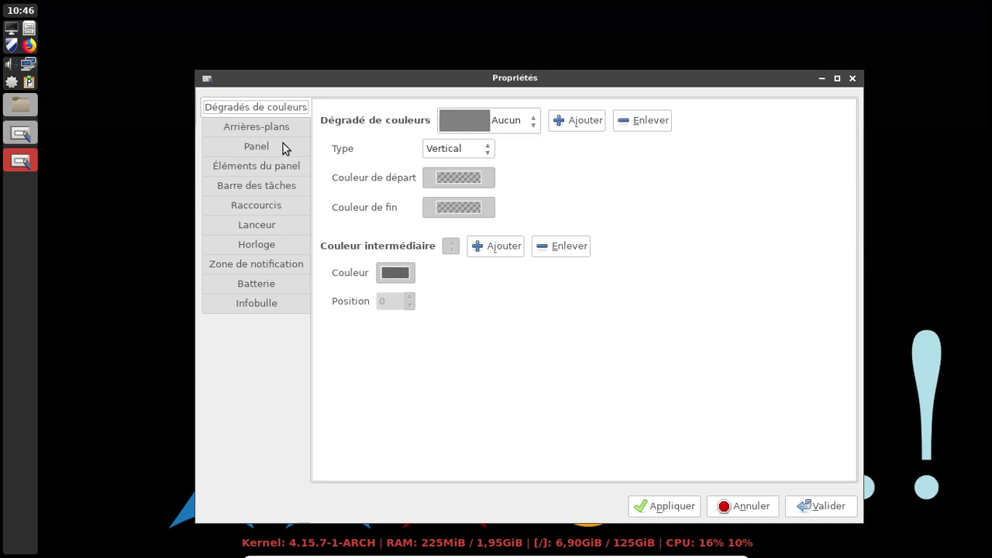
click(283, 144)
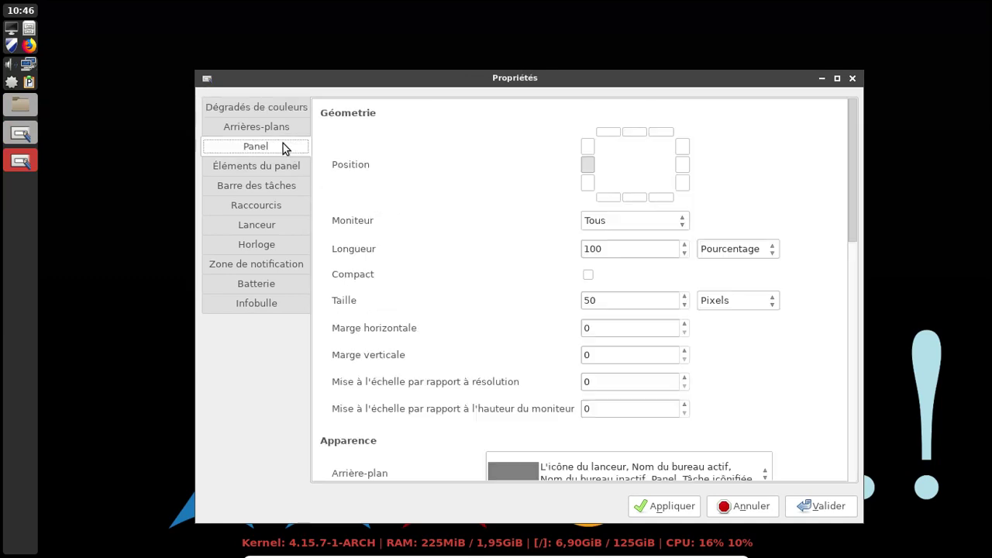
click(275, 170)
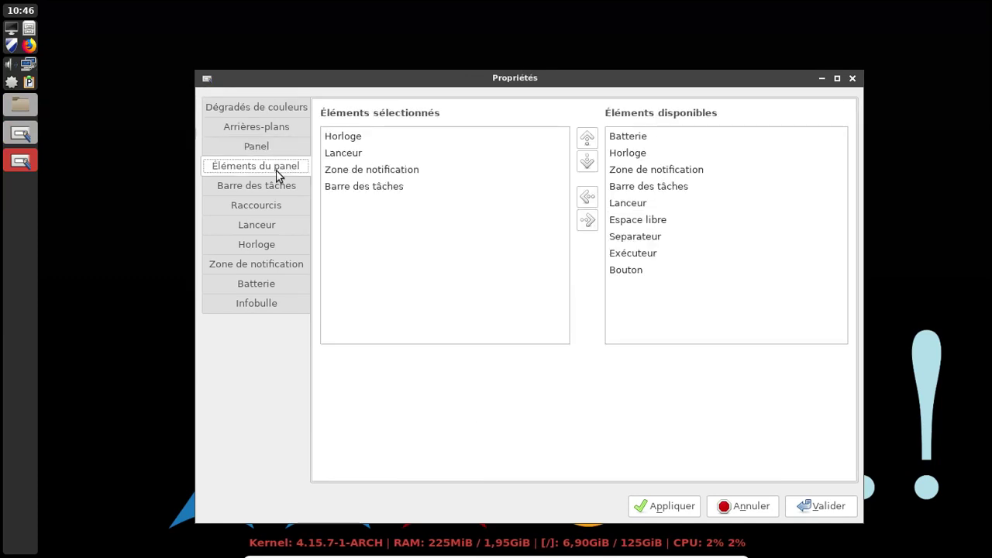
click(269, 186)
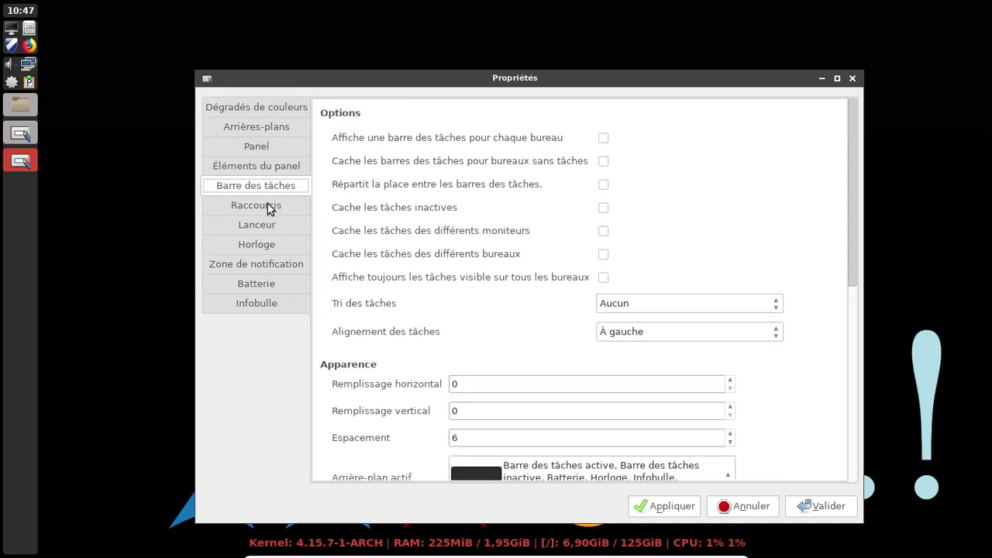
click(268, 207)
click(264, 229)
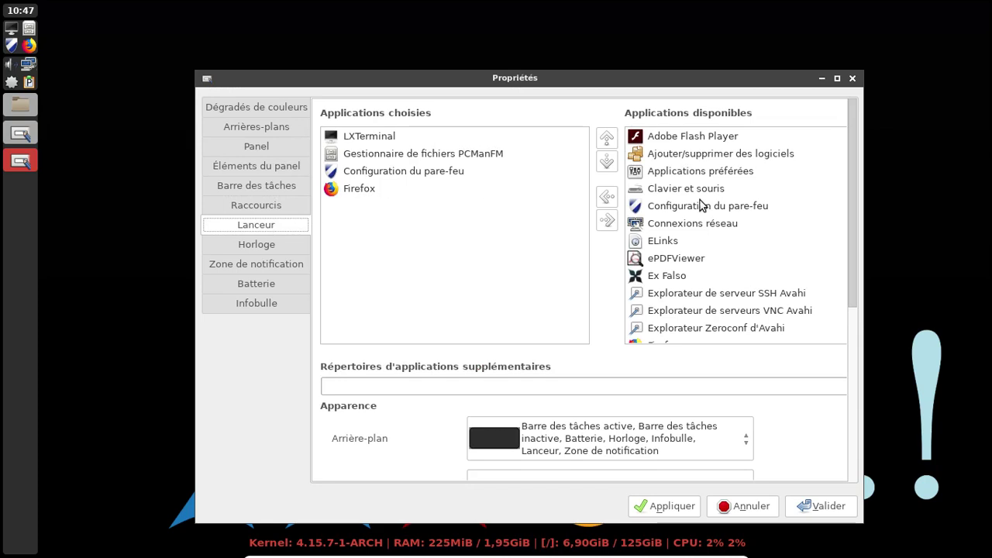
click(683, 155)
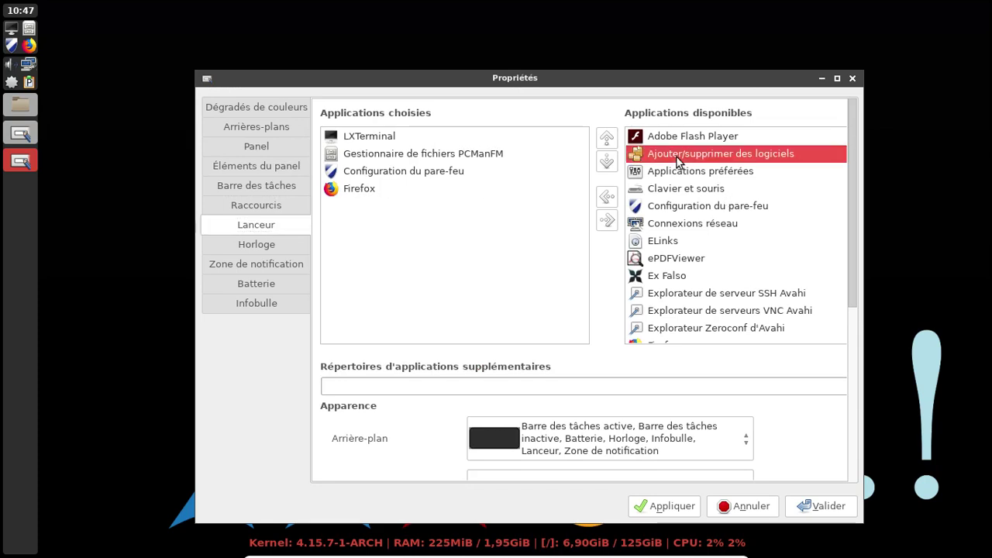
click(607, 197)
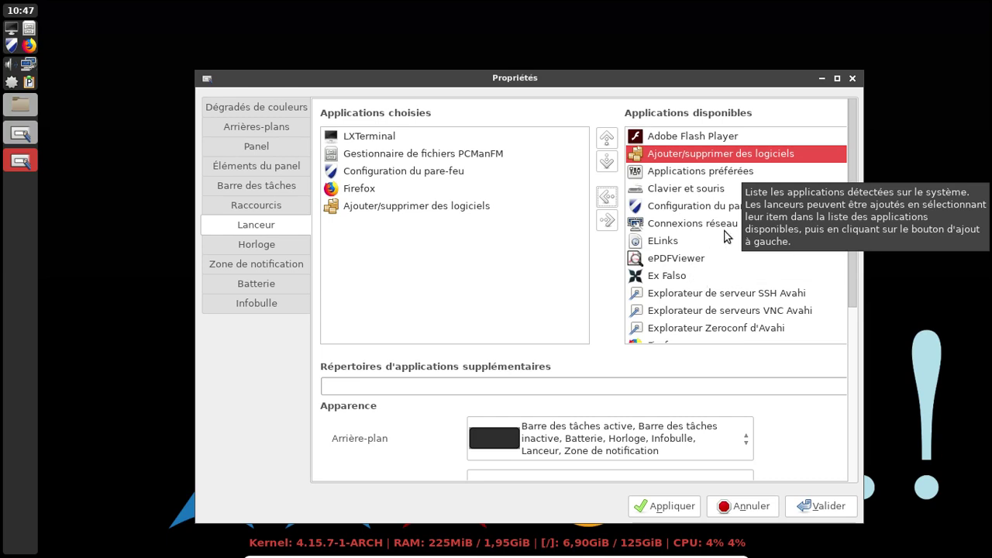
Add Lecteur multimédia VLC and LibreOffice to the launcher's chosen applications.
scroll(724, 240, down, 3)
scroll(717, 240, down, 2)
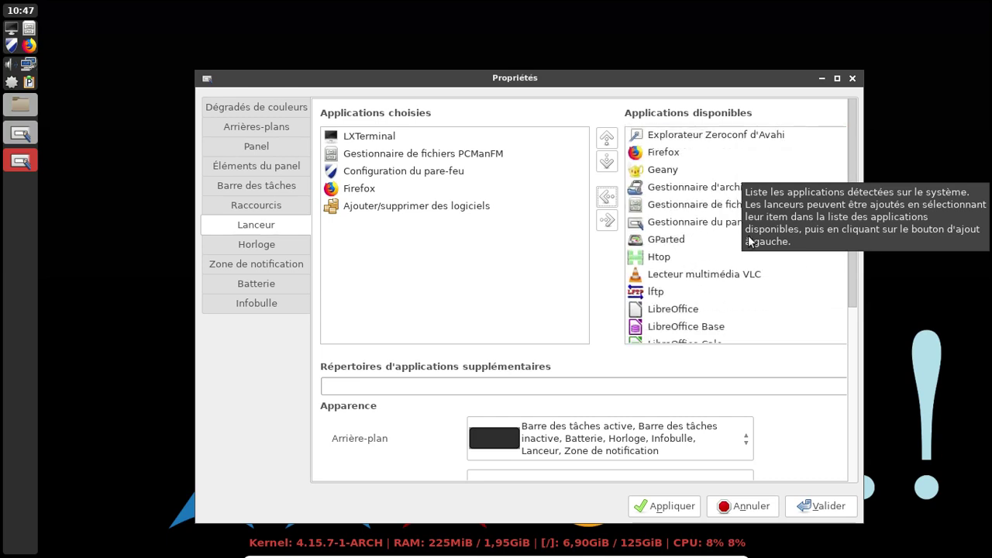
click(705, 280)
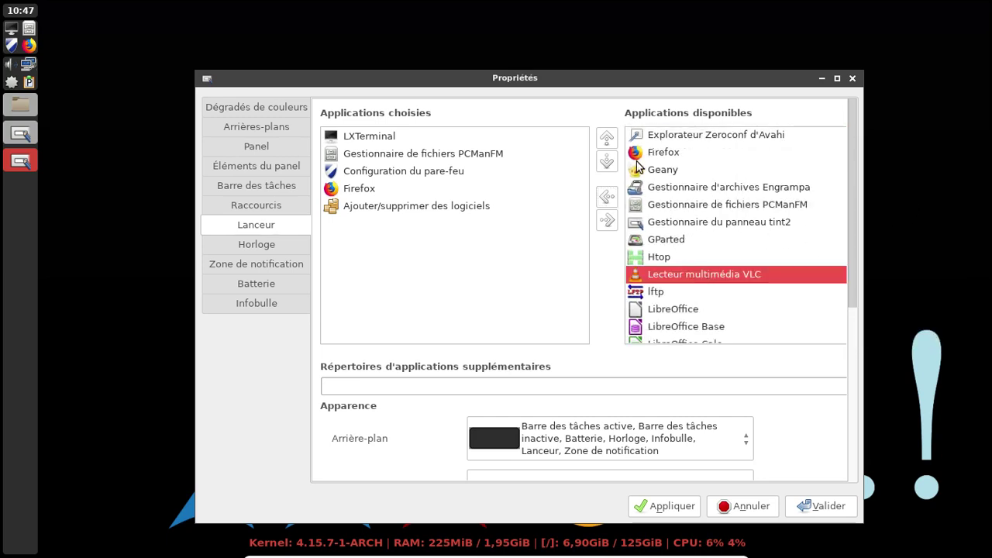
click(607, 197)
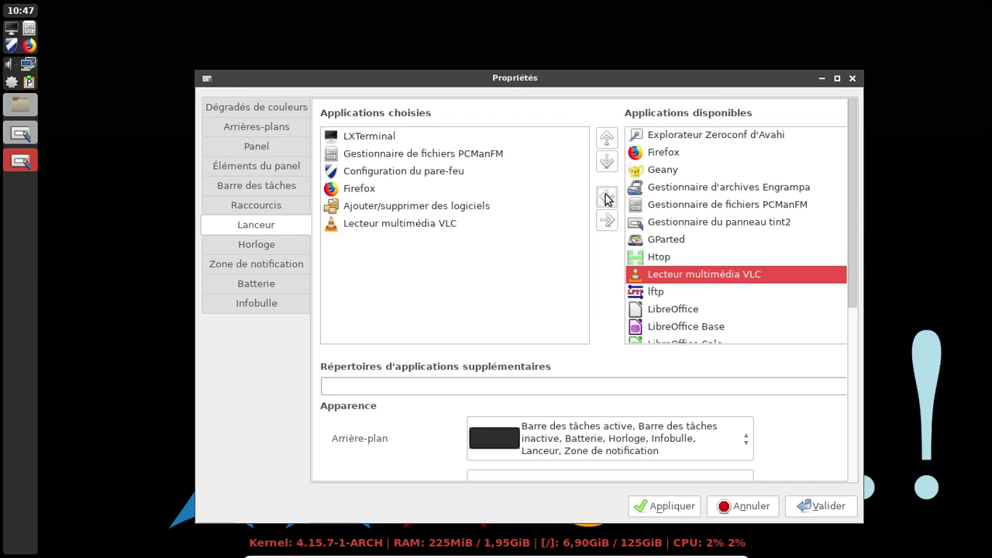
scroll(707, 271, down, 2)
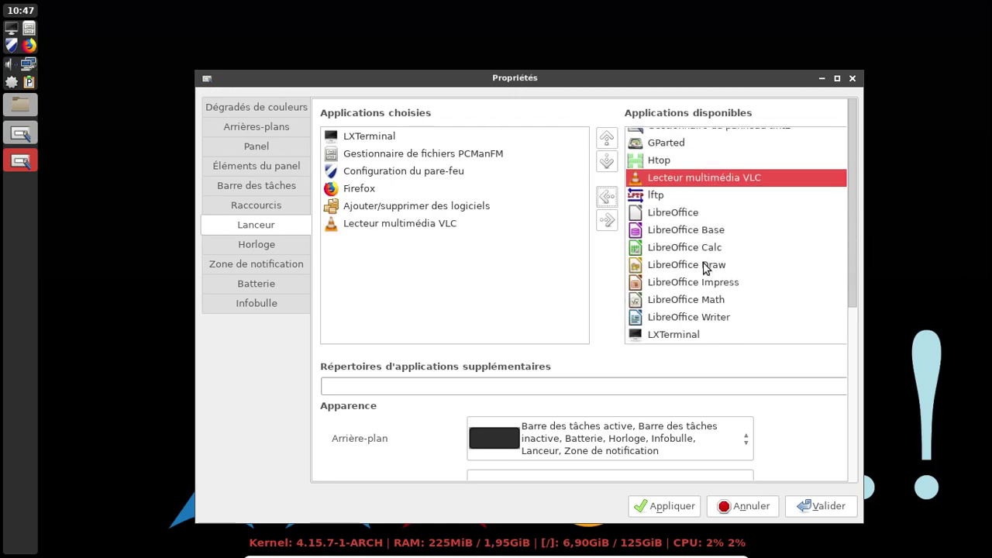
click(681, 217)
click(606, 198)
Add Thunderbird to the launcher's chosen applications and save the panel properties, closing the theme and file manager windows.
scroll(736, 229, down, 1)
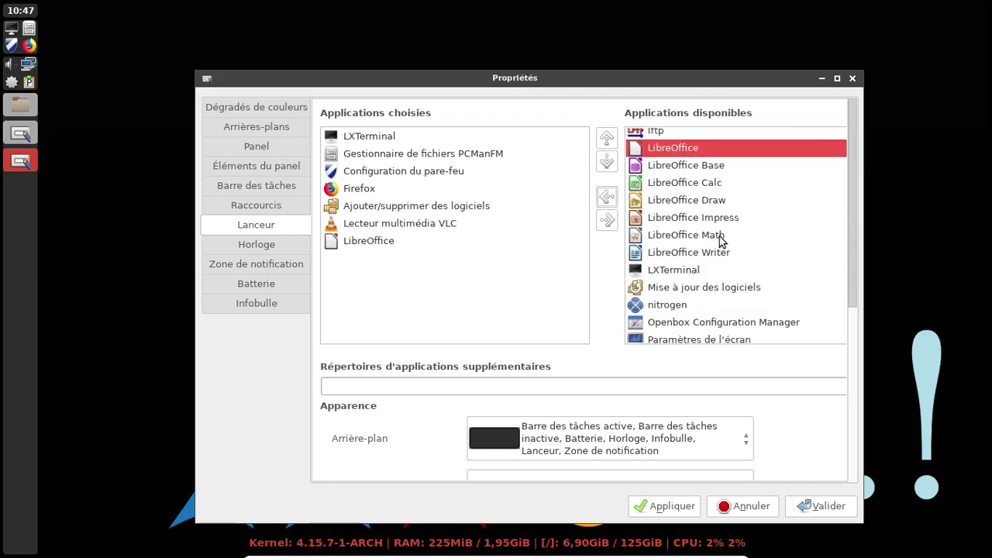
scroll(717, 240, down, 3)
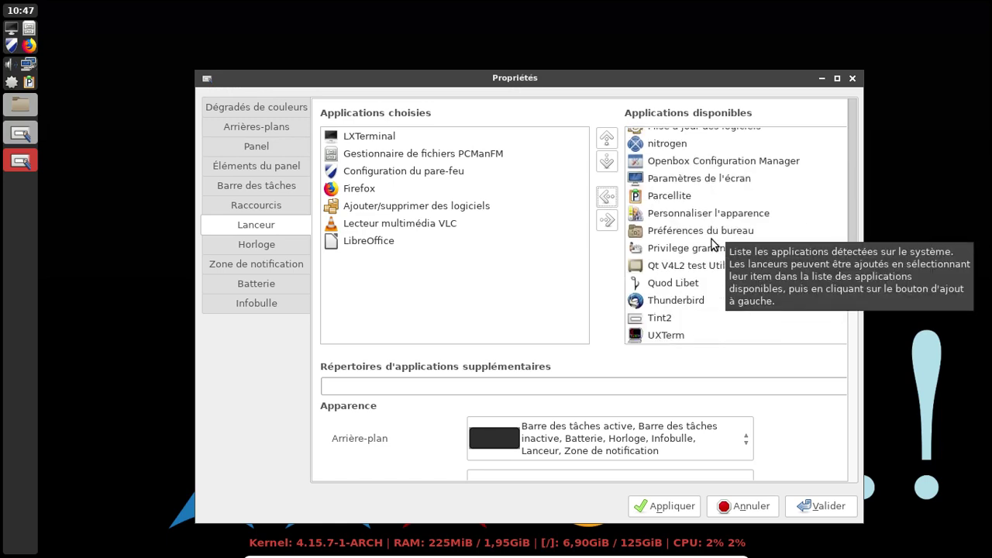
click(680, 301)
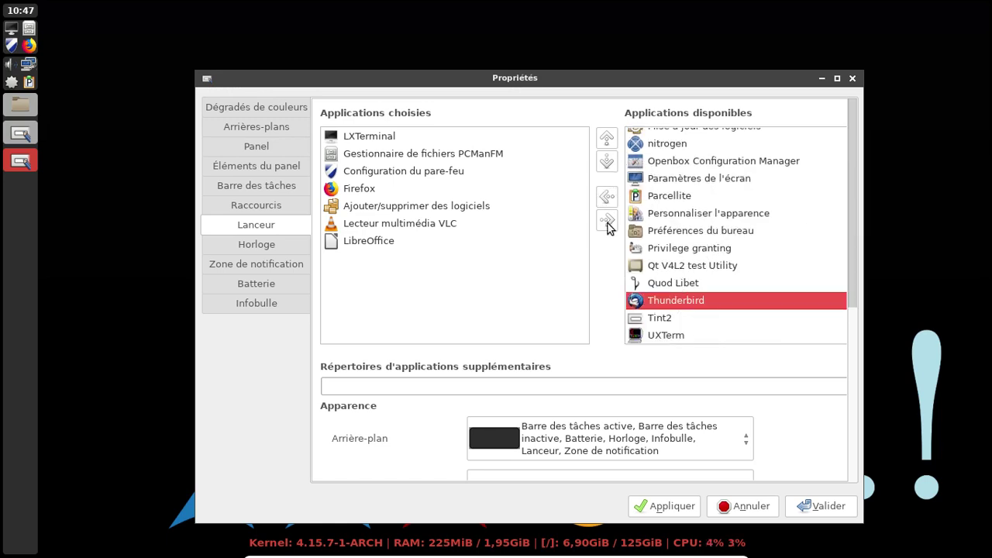
click(607, 198)
scroll(705, 234, down, 1)
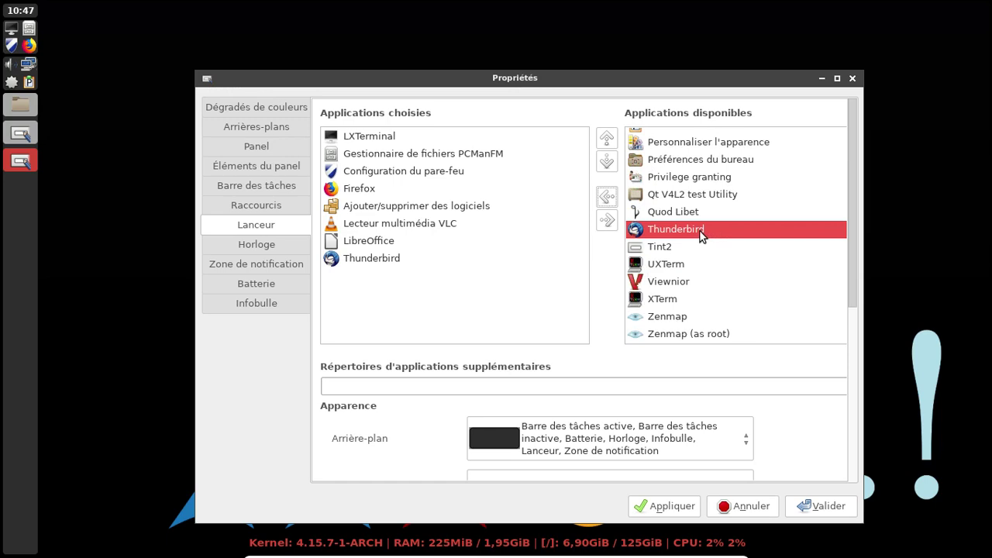
scroll(699, 237, up, 15)
scroll(700, 236, up, 1)
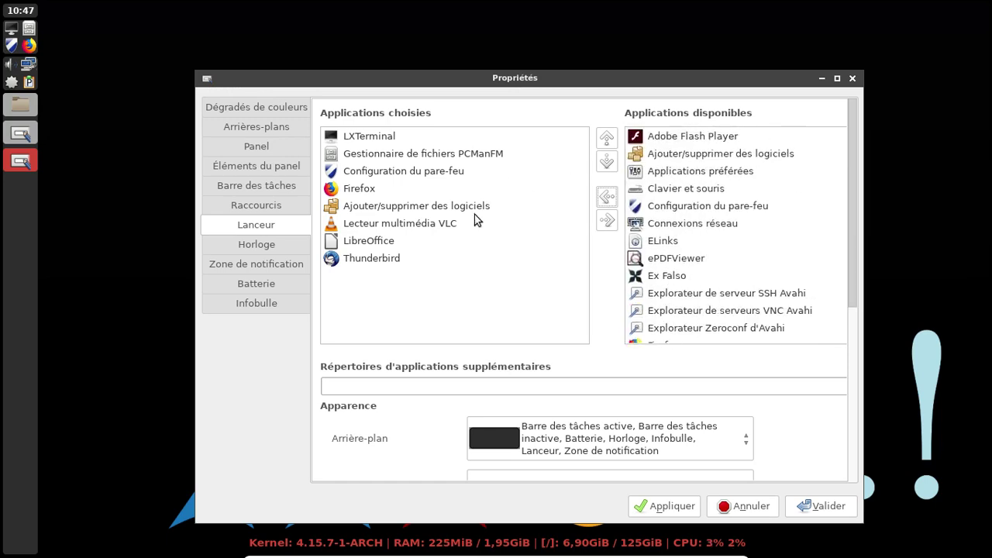
click(819, 506)
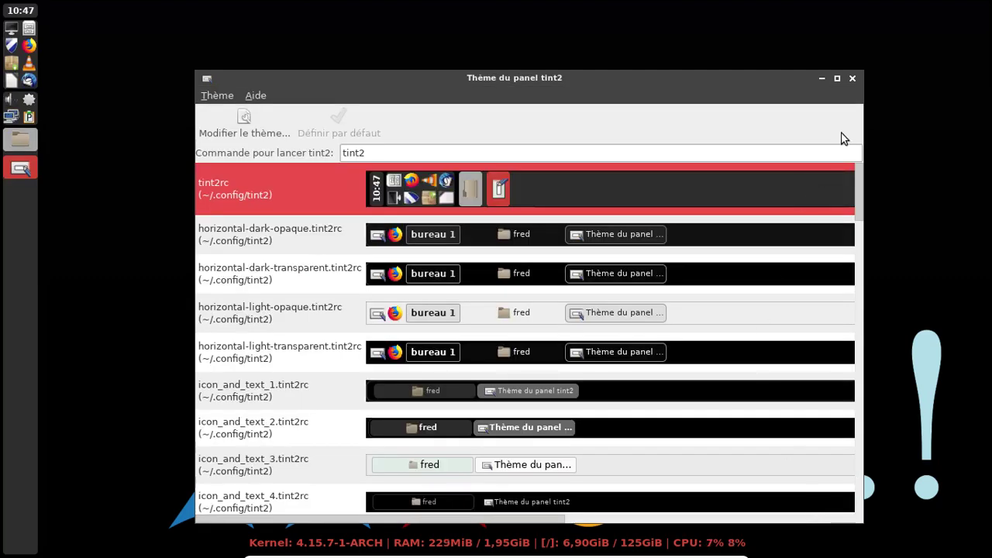
click(852, 78)
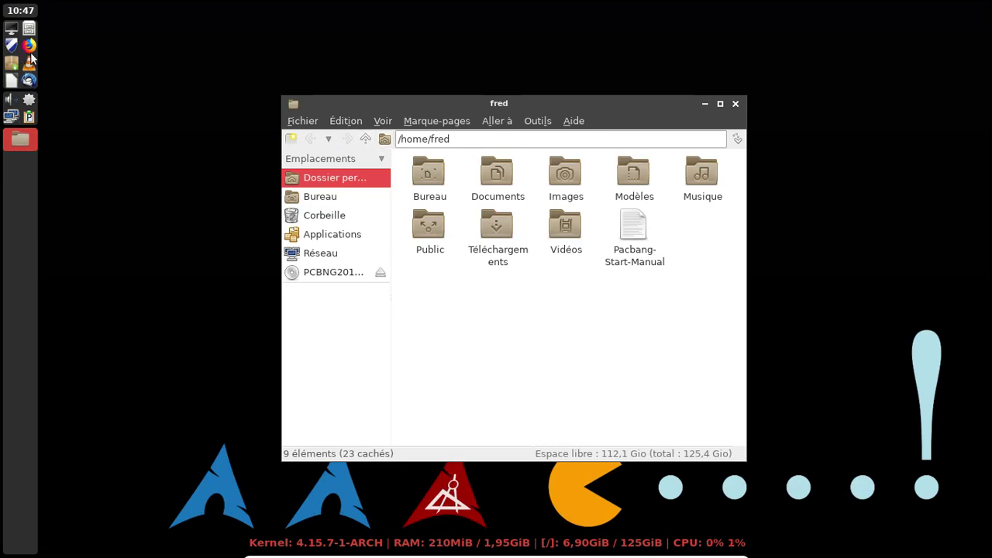
click(735, 103)
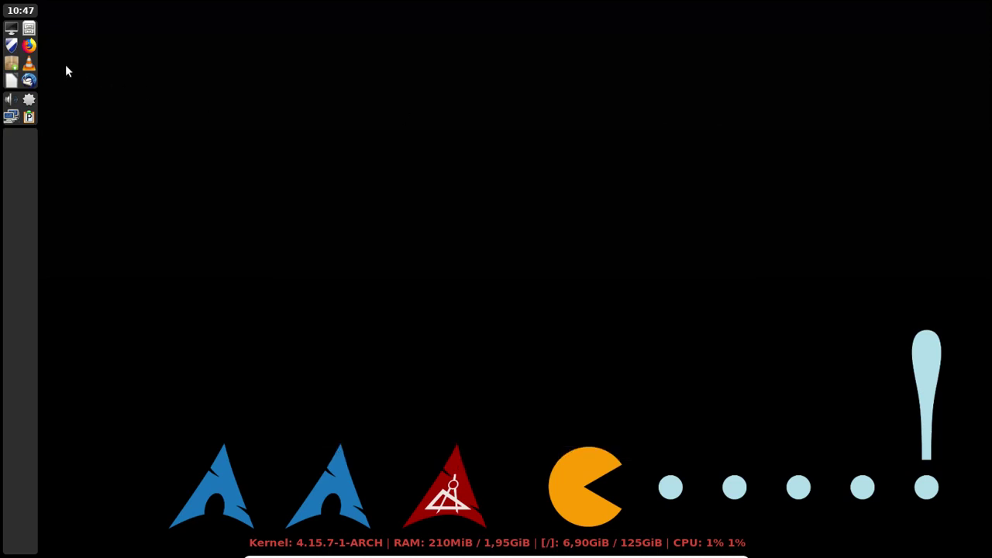
Launch VLC from the panel, accept its network access policy, and check its version information before closing it.
click(30, 65)
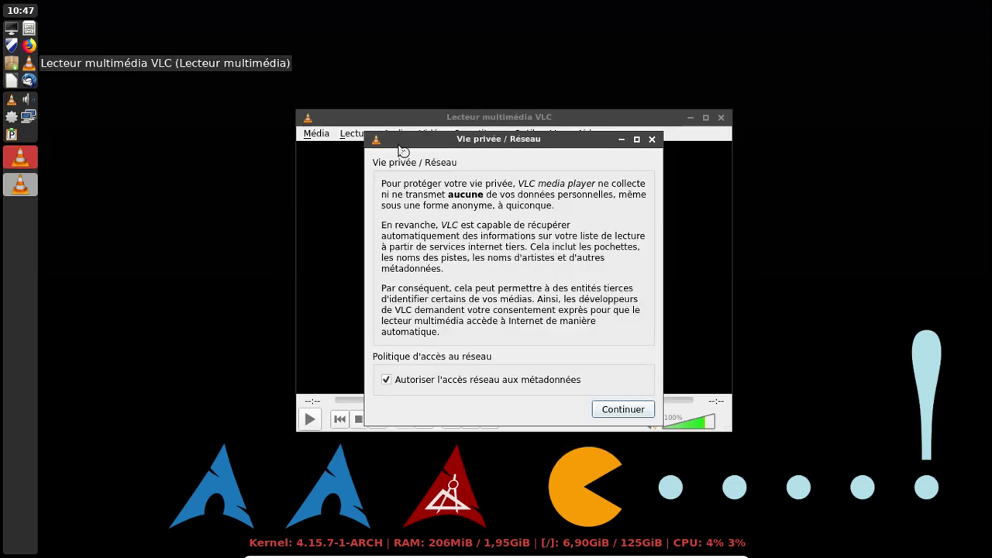
click(633, 408)
click(584, 134)
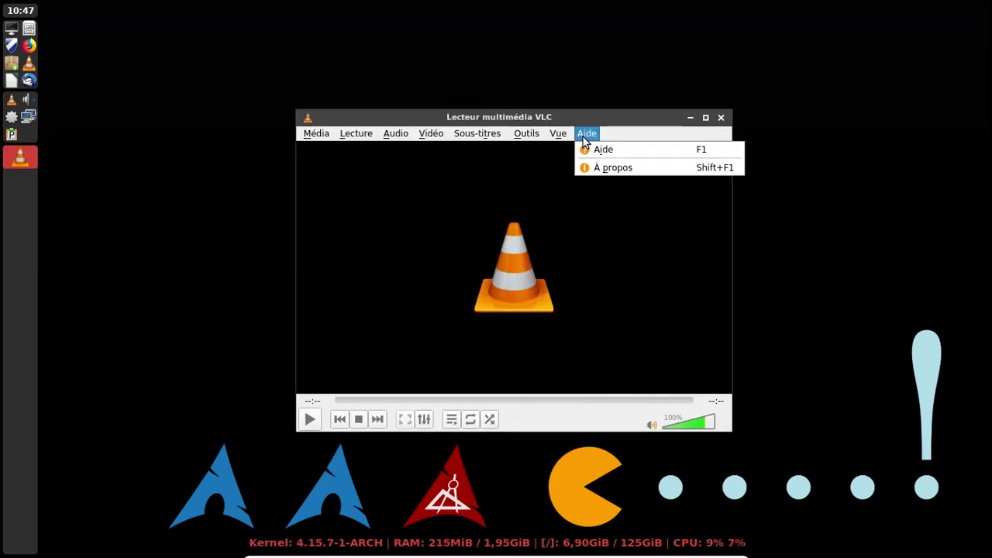
click(593, 164)
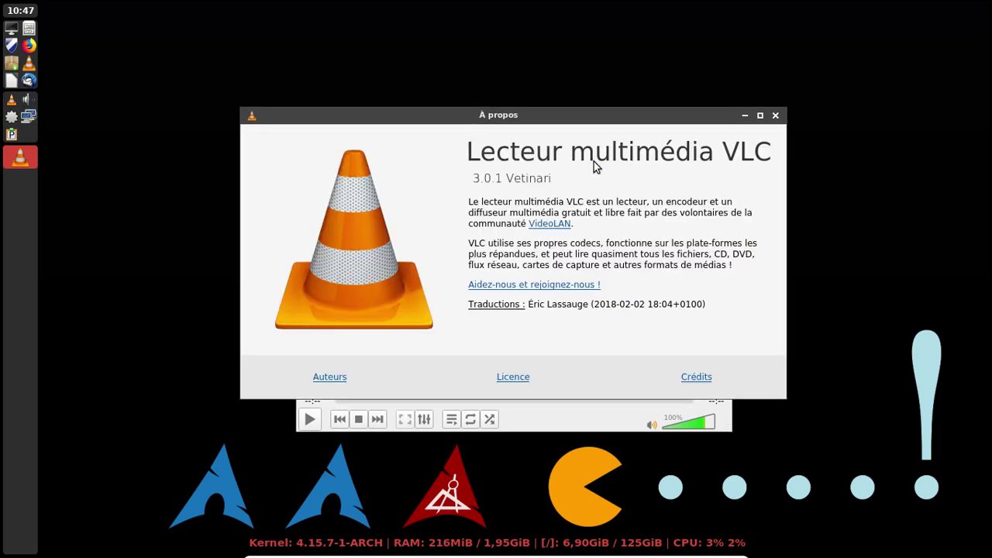
click(774, 116)
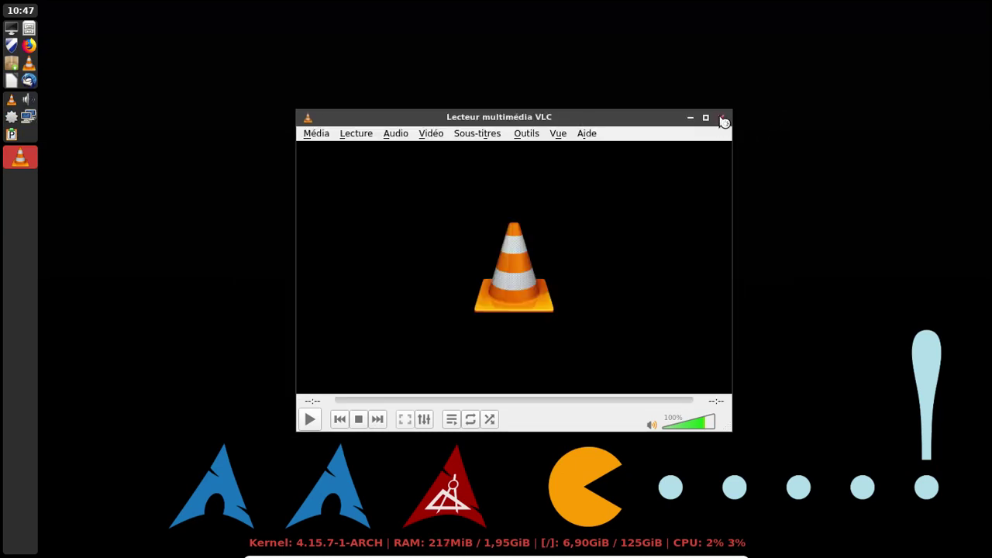
click(722, 120)
Launch LibreOffice from the panel and check its version information, closing the suite when done.
click(19, 80)
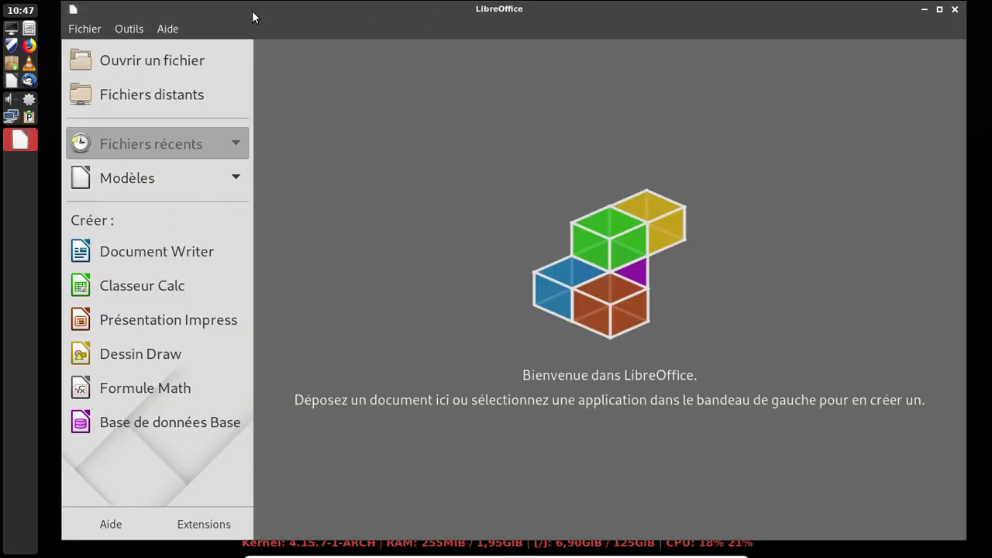
click(173, 27)
click(214, 192)
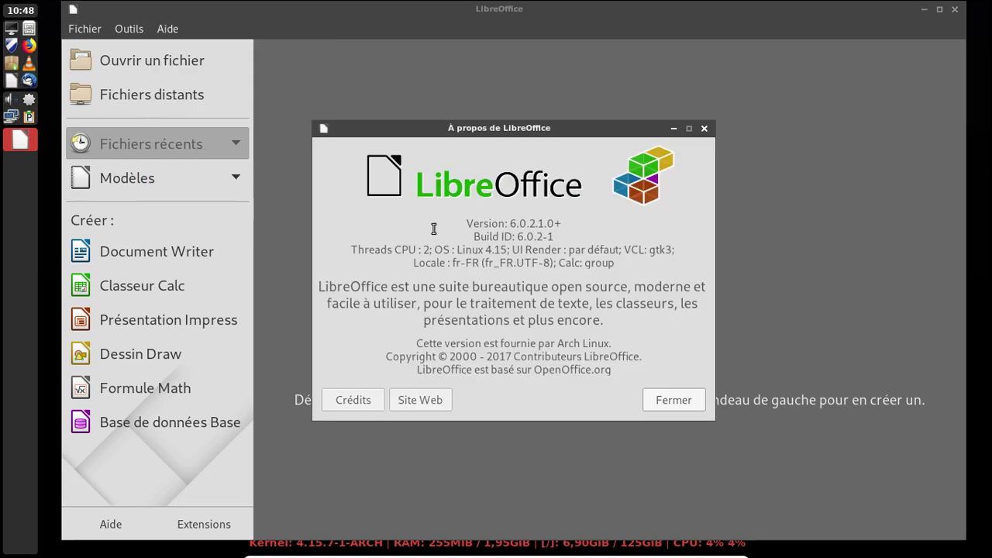
click(664, 399)
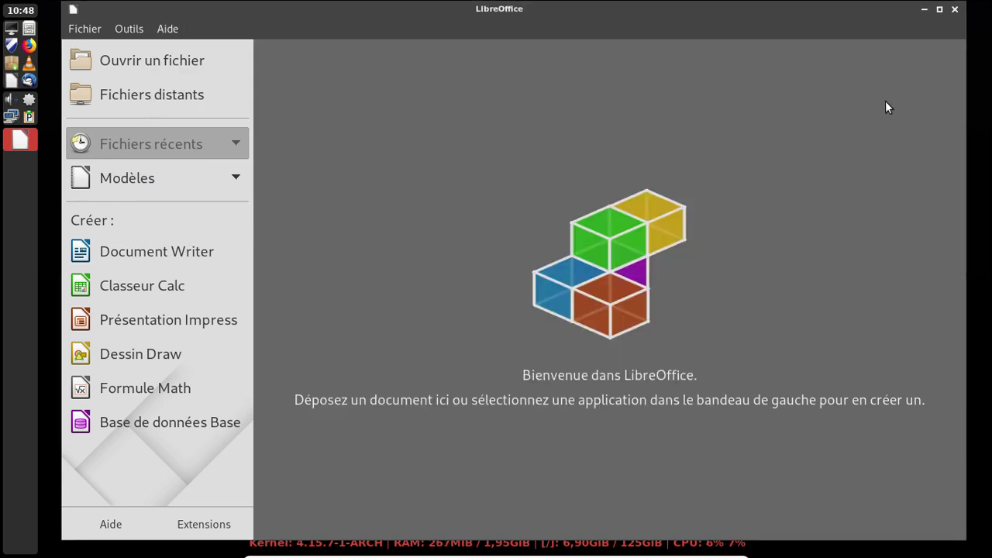
click(956, 10)
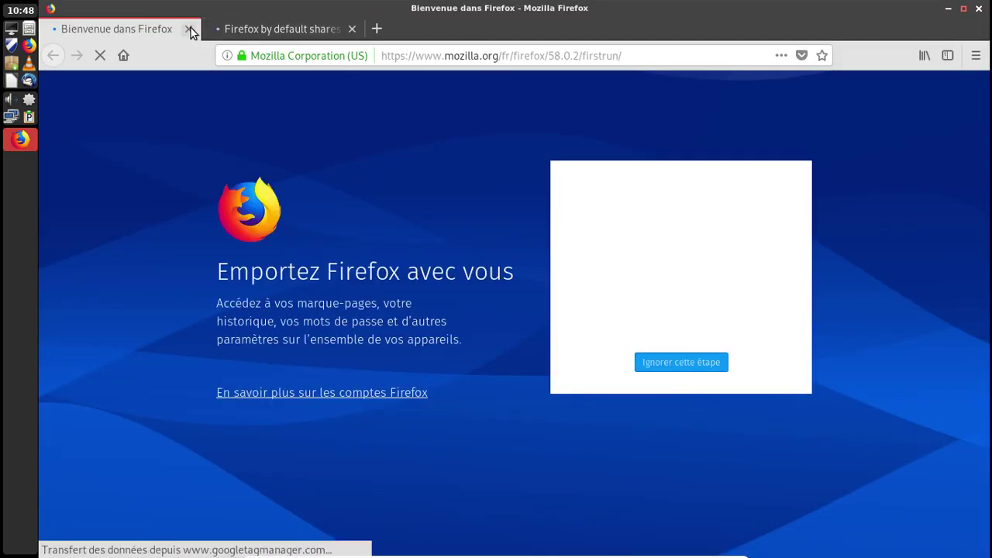
Close Firefox's welcome page and check the browser's version information, closing the browser when done.
click(189, 29)
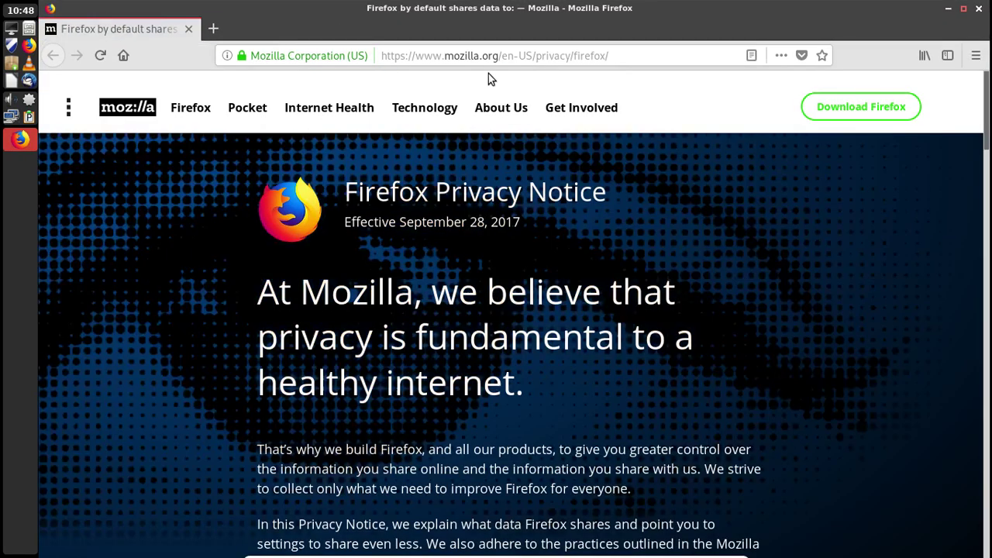
click(975, 55)
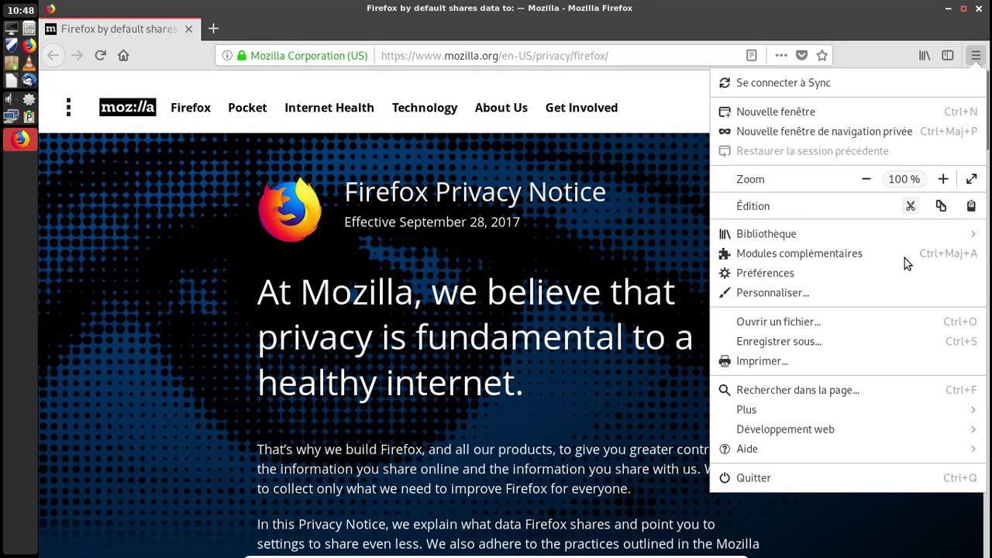
click(811, 447)
click(766, 269)
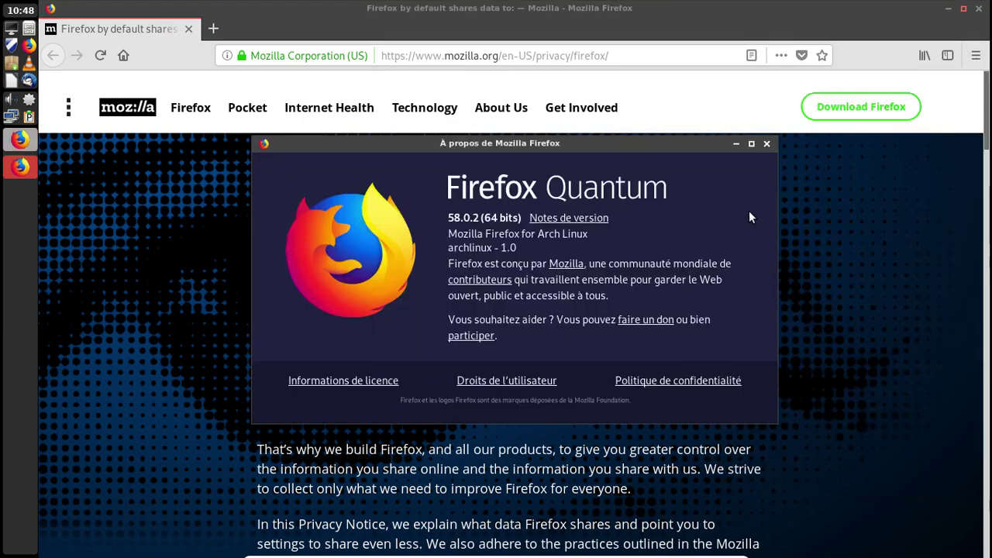
click(767, 145)
click(978, 8)
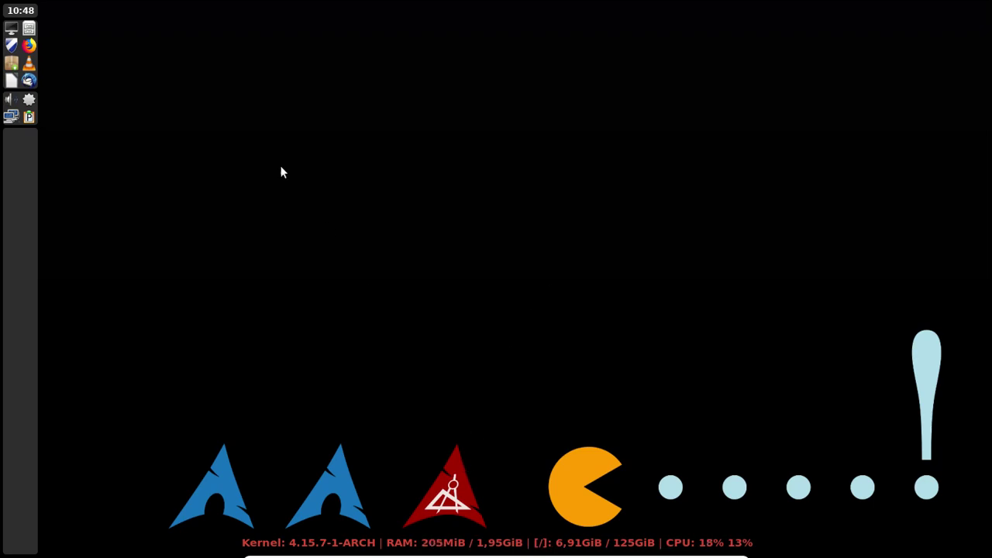
Open the package manager's list of installed orphans and mark itstool, meson and vala for removal.
right_click(28, 100)
click(75, 109)
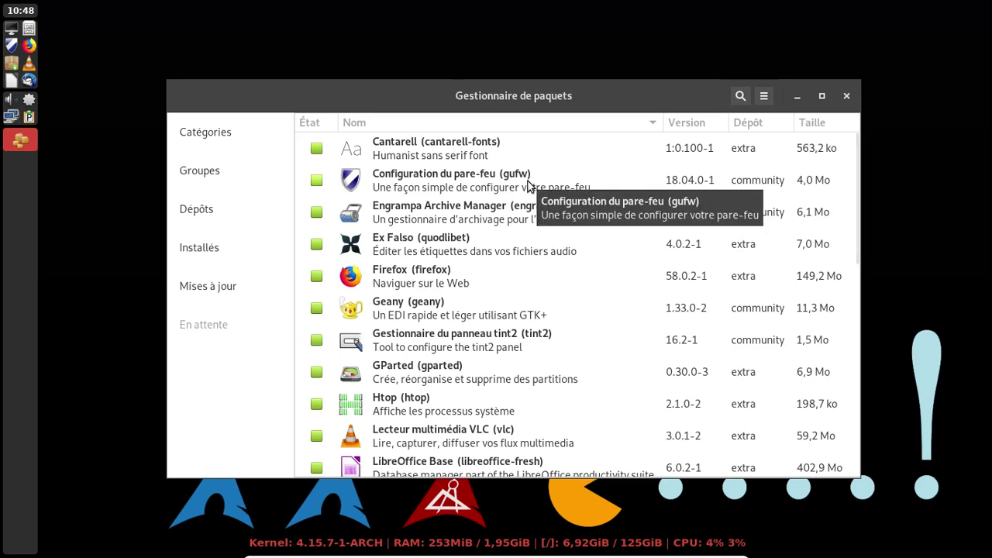
click(210, 256)
click(201, 215)
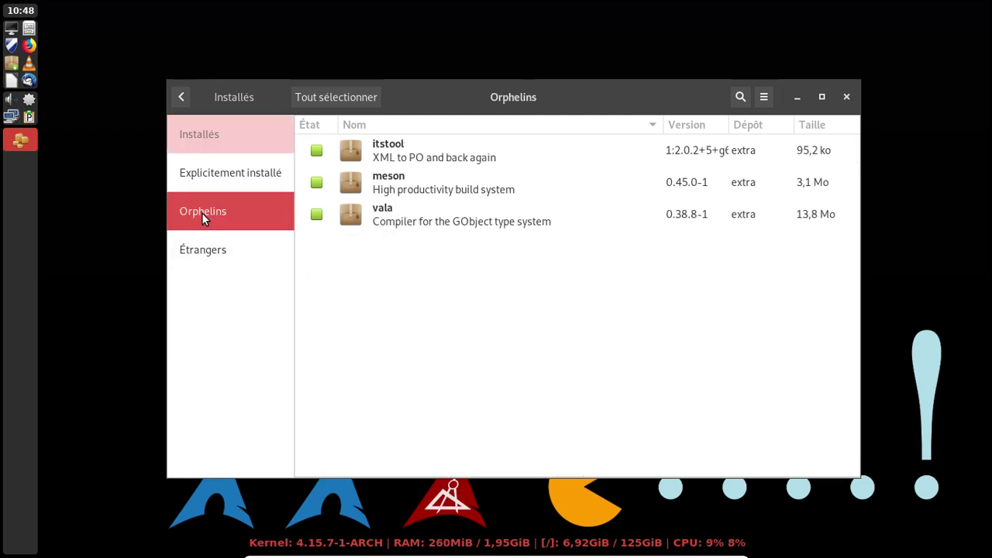
click(316, 149)
click(316, 182)
click(316, 214)
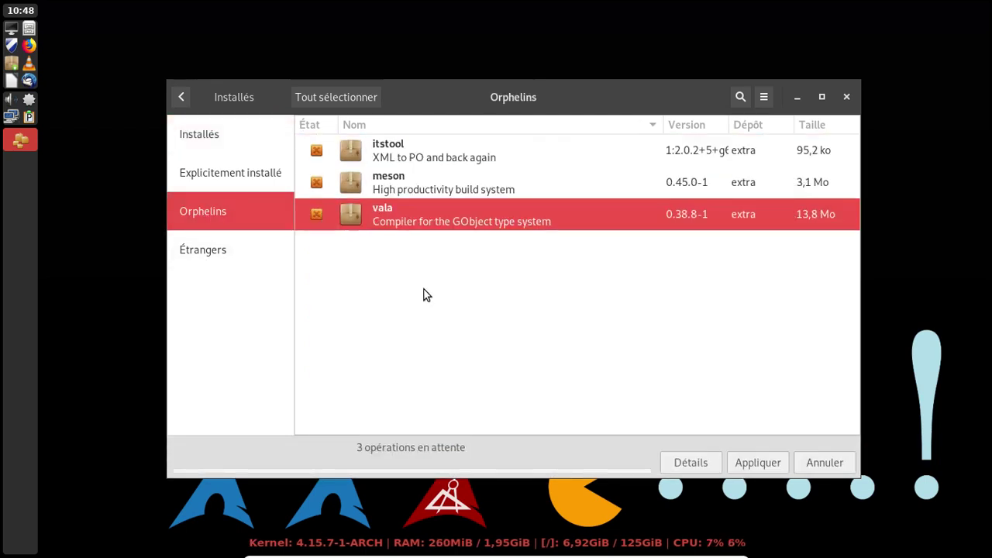
Apply the orphan removal, accept the dependency warning and transaction summary, and authenticate with the account password.
click(764, 462)
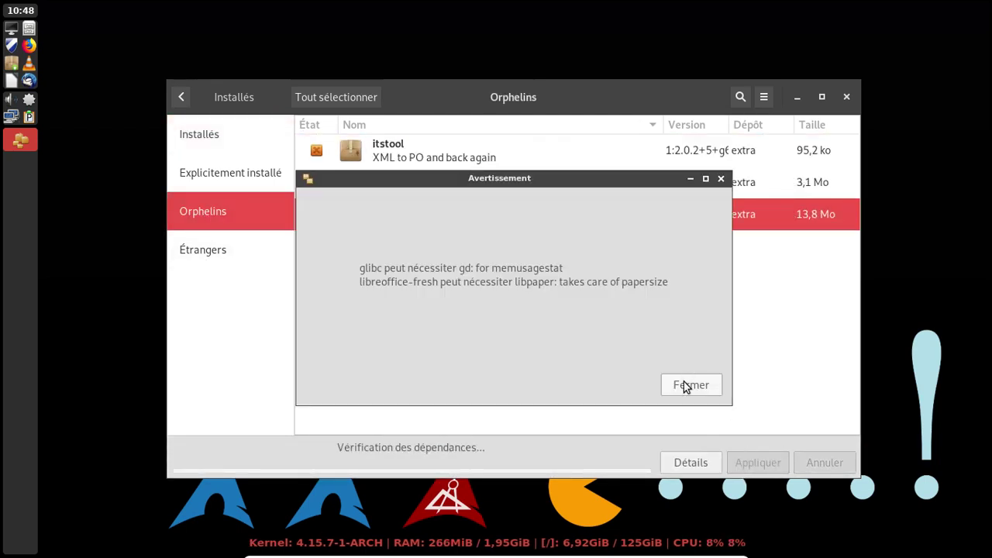
click(685, 385)
scroll(659, 339, down, 2)
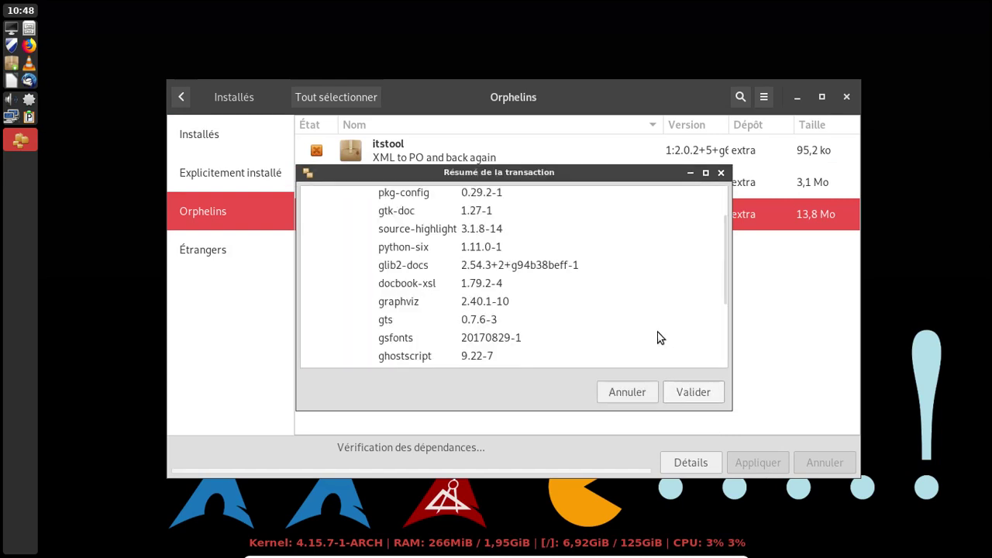
click(697, 393)
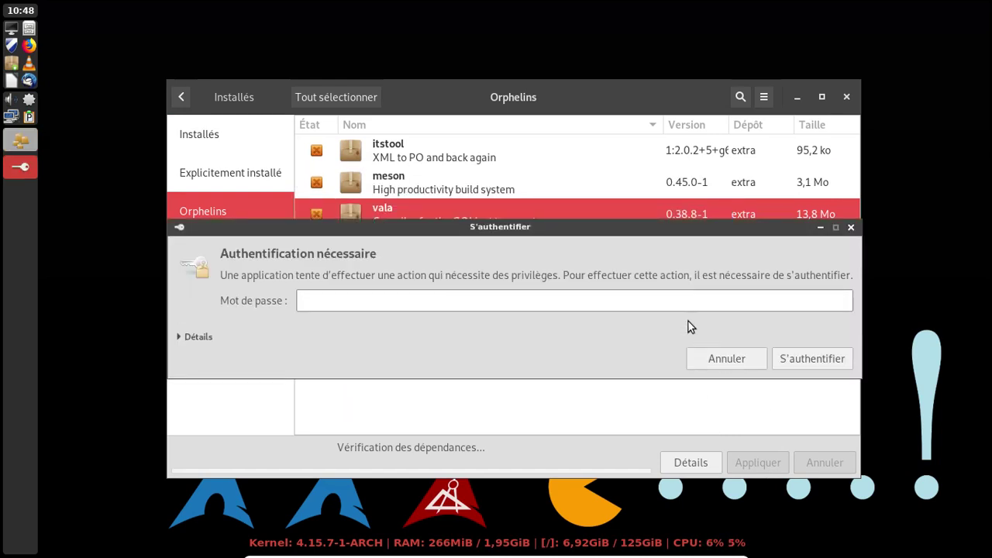
key(Return)
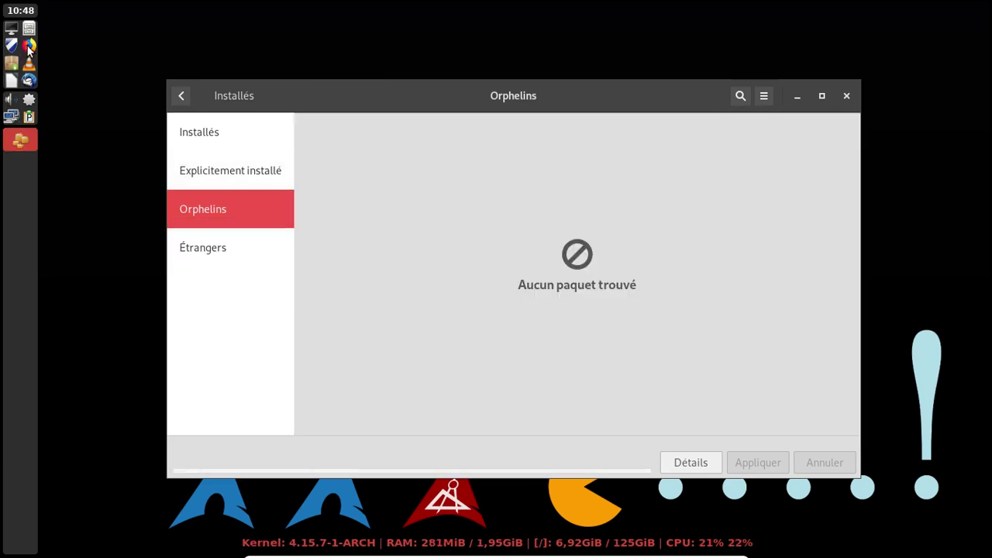
Open the CUPS web interface at localhost:631 in Firefox and restore the browser window to a smaller size.
click(31, 48)
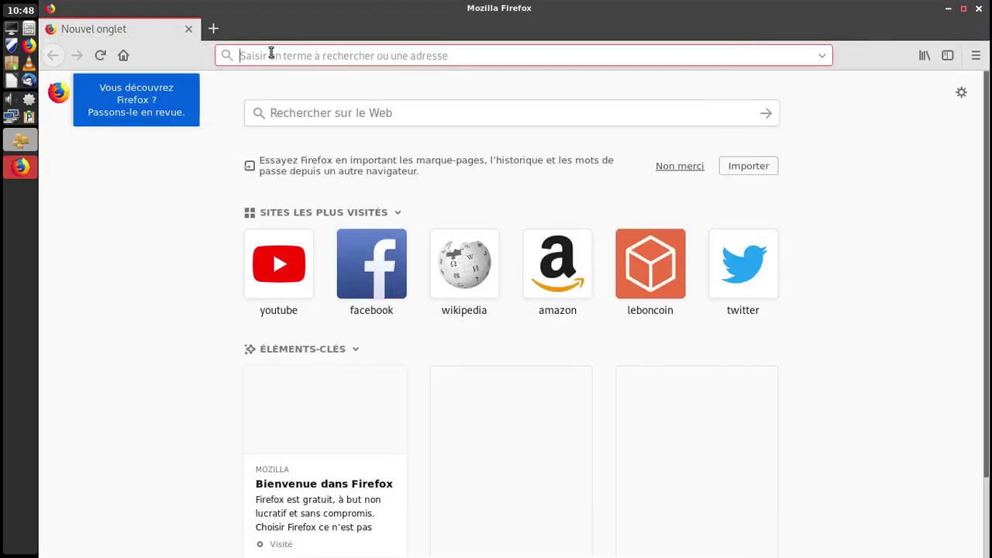
text(localhot)
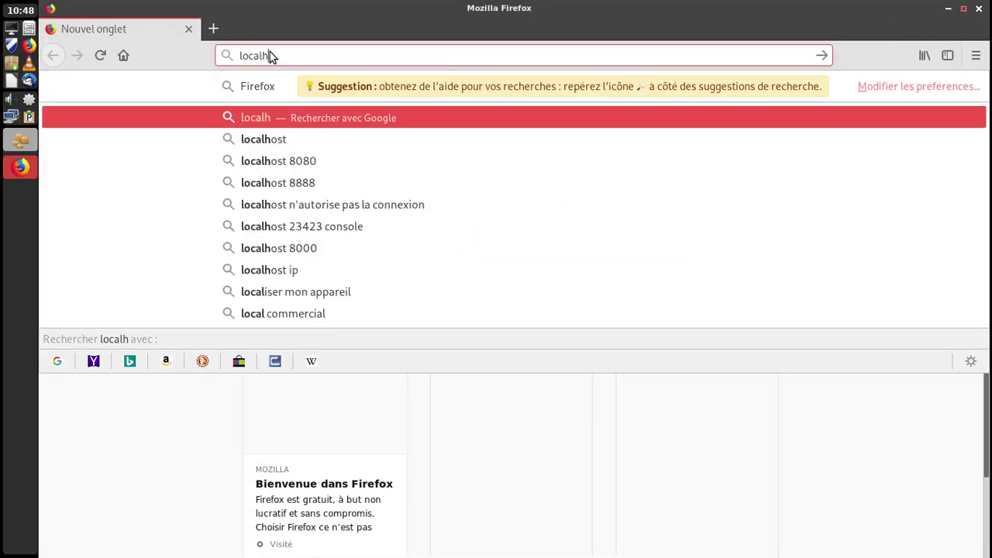
key(BackSpace)
text(st:631)
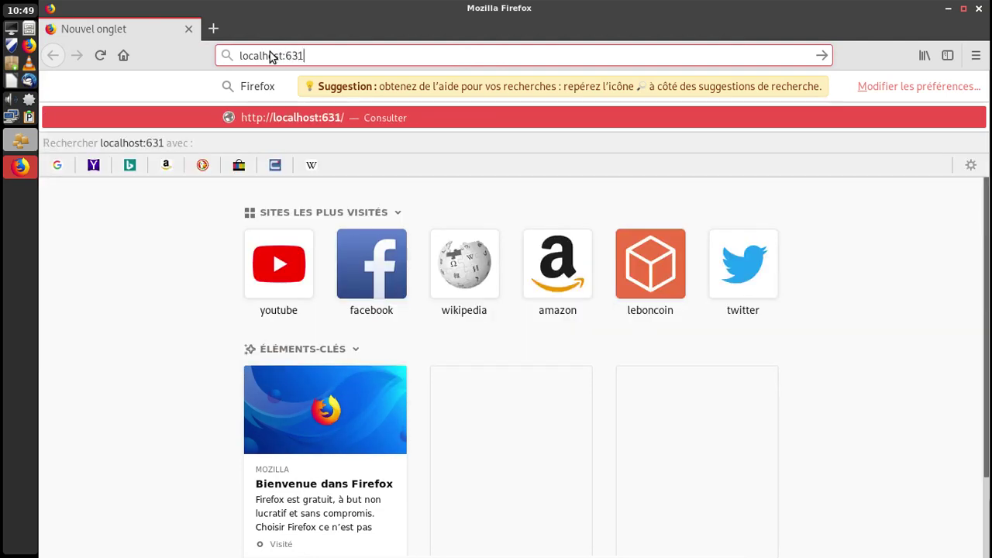
key(Return)
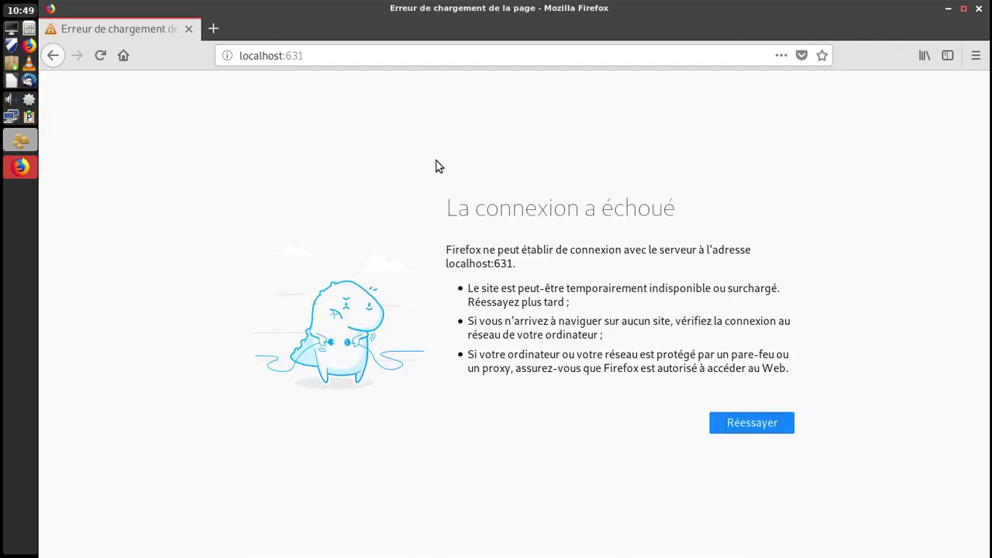
click(965, 8)
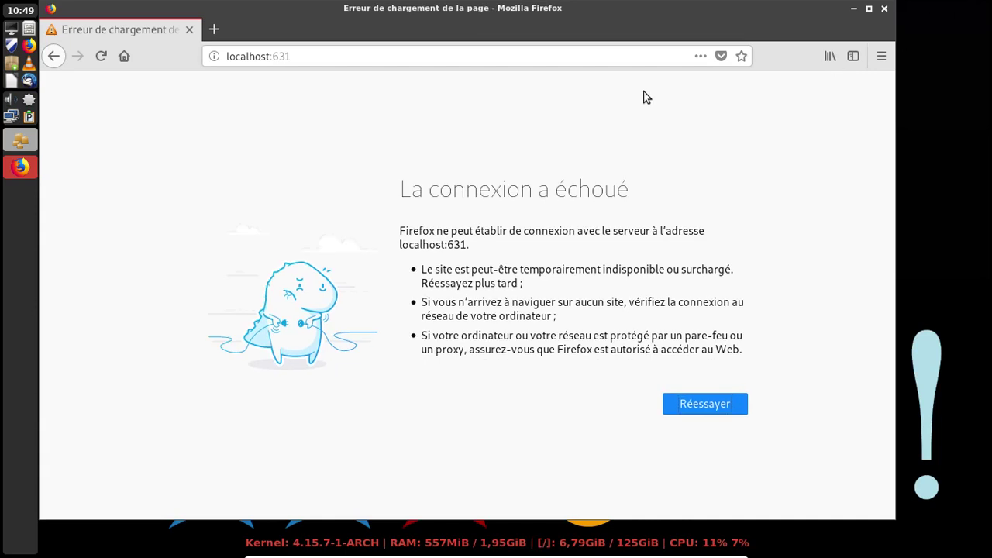
Try to enable the printing service in a terminal with sudo systemctl enable org.cups.cupsd, entering the sudo password.
click(10, 27)
text(sudo systemctl enable o)
key(BackSpace)
text(org.cups)
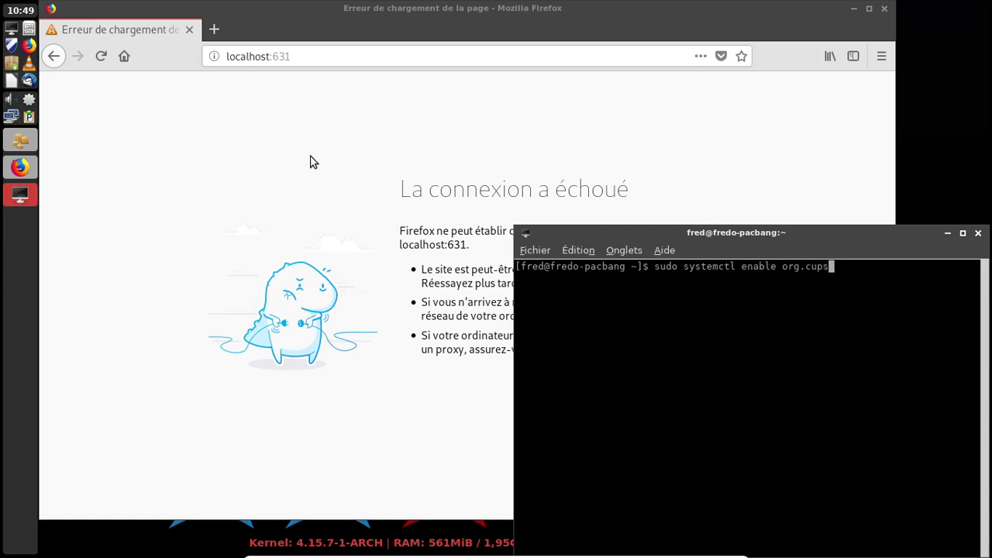
text(dupsd)
key(Return)
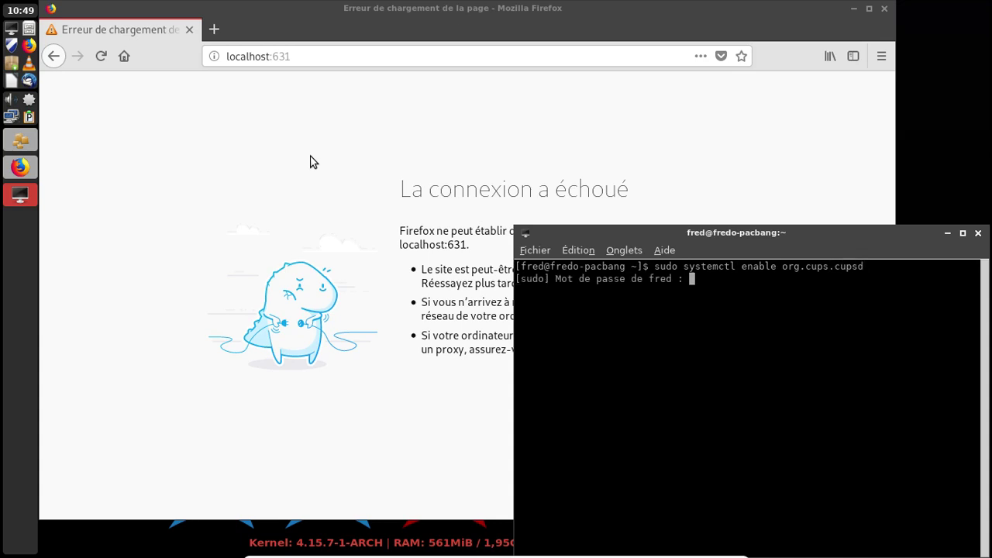
key(Return)
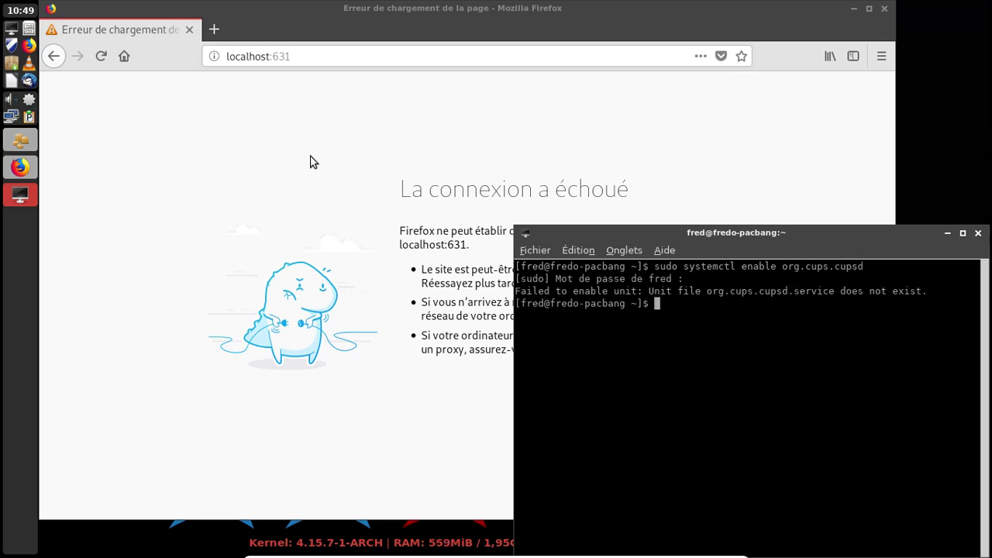
Search the package manager for cups and mark cups, cups-filters and cups-pdf for installation.
click(13, 68)
click(183, 94)
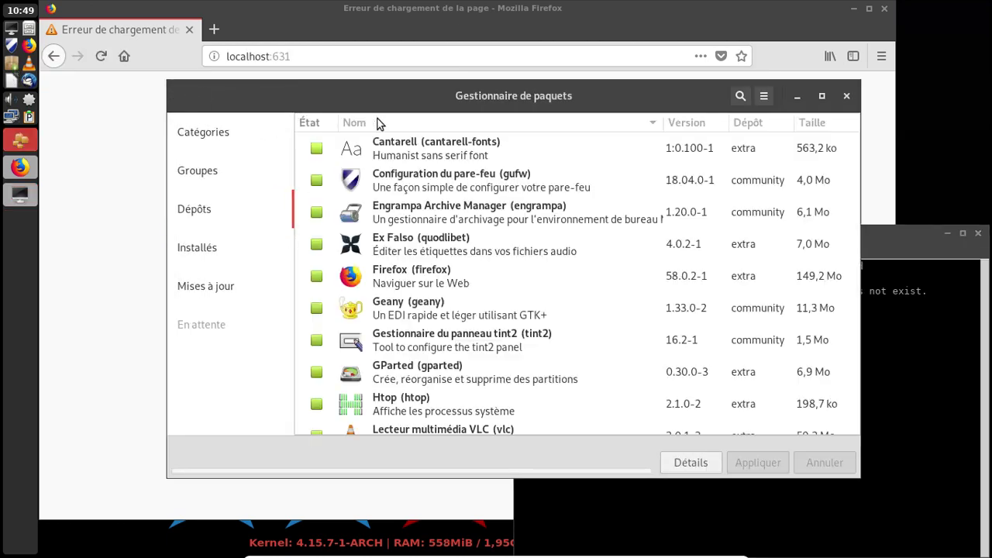
click(740, 95)
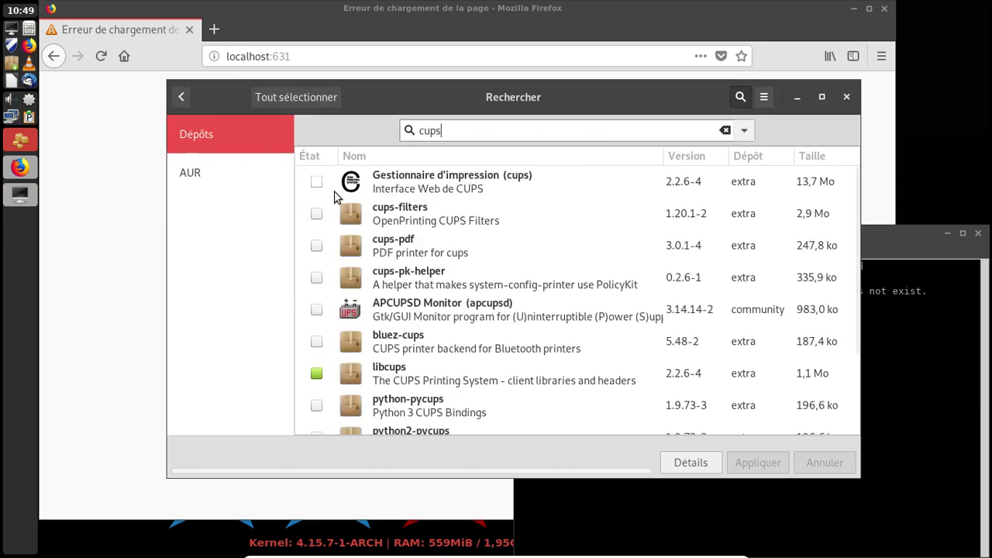
click(316, 182)
click(316, 213)
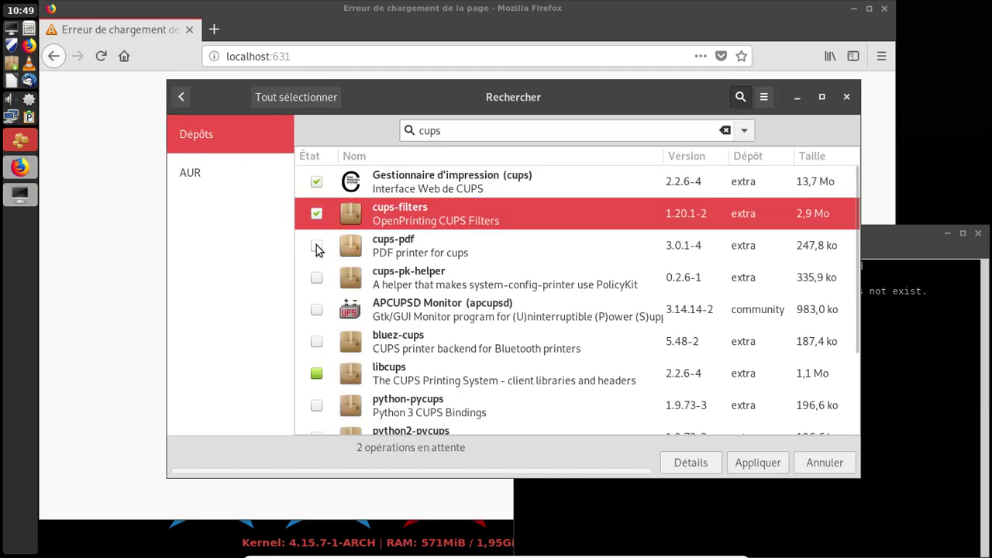
click(316, 246)
Add system-config-printer to the packages marked for installation and apply the transaction, confirming its summary.
scroll(465, 314, down, 2)
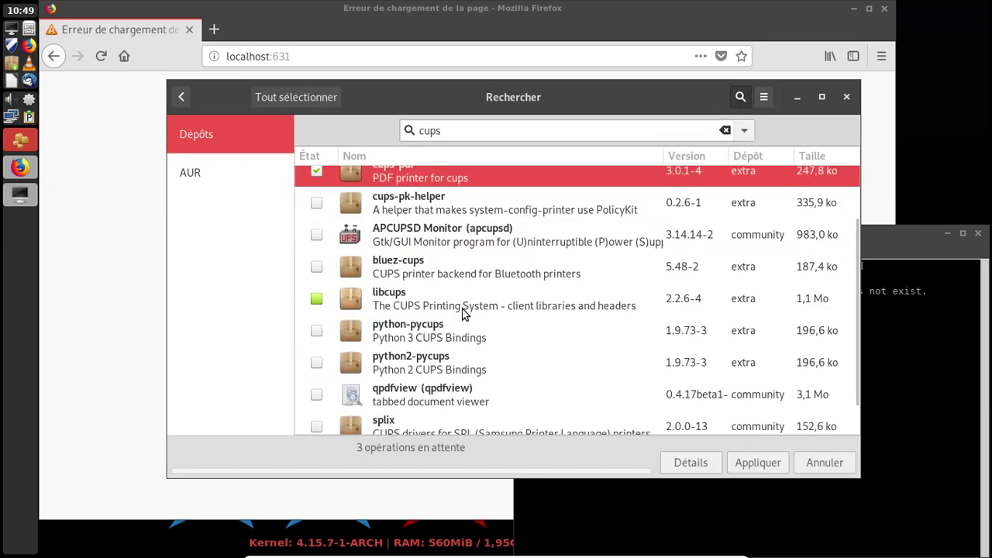
scroll(463, 312, down, 1)
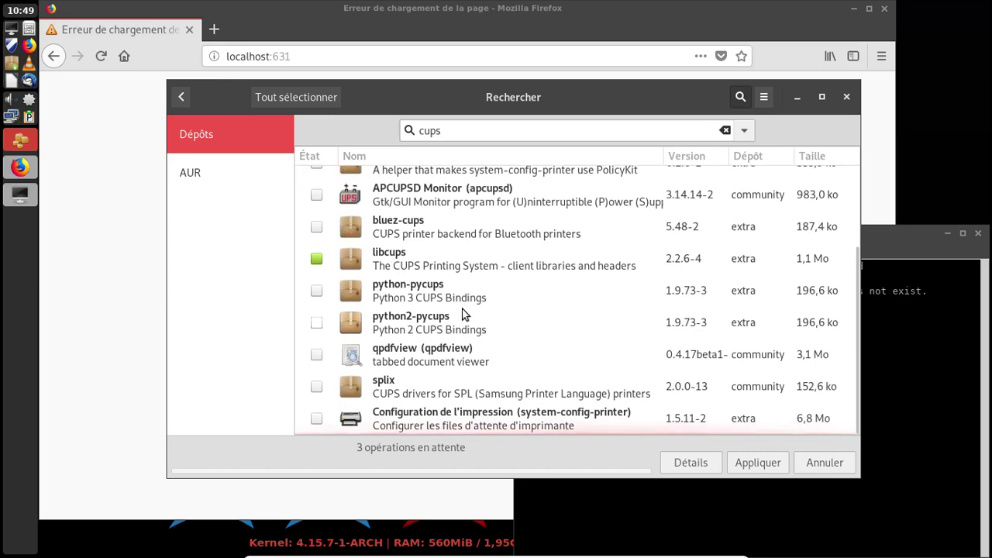
click(316, 419)
click(772, 461)
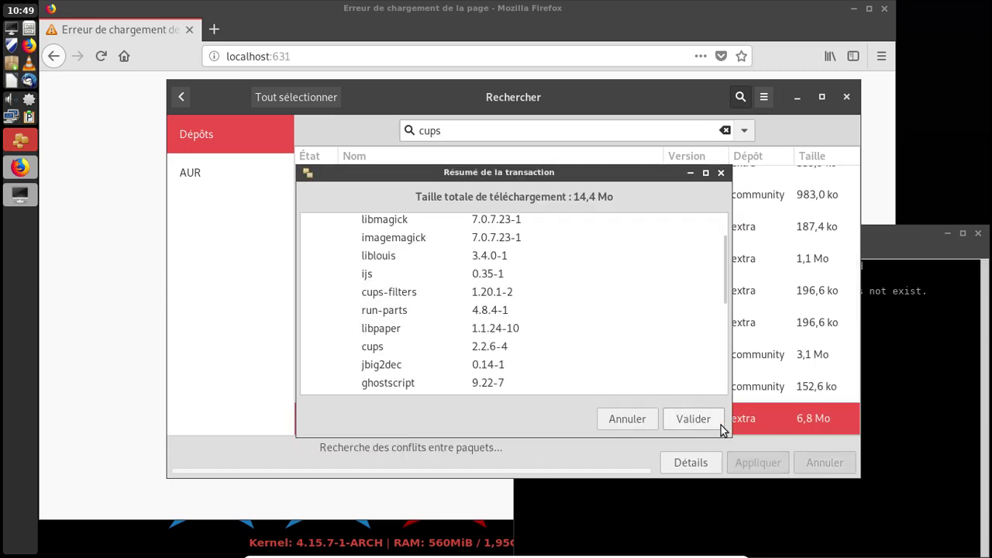
click(719, 423)
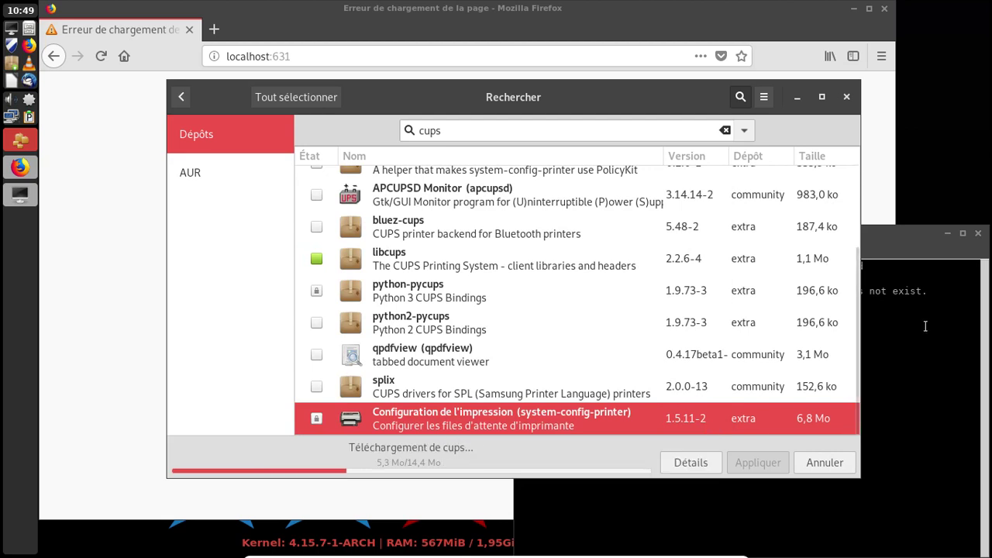